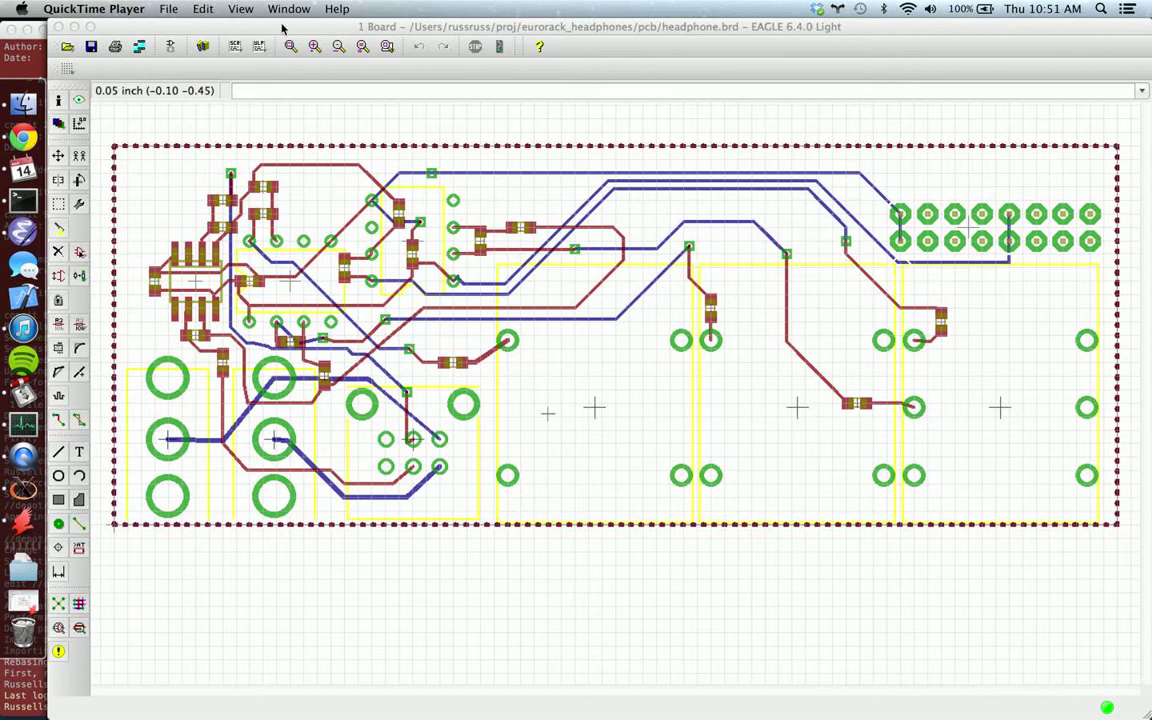
In the board editor, show only the Dimension and tCream layers.
{"action": "left_click", "coordinate": [72, 122]}
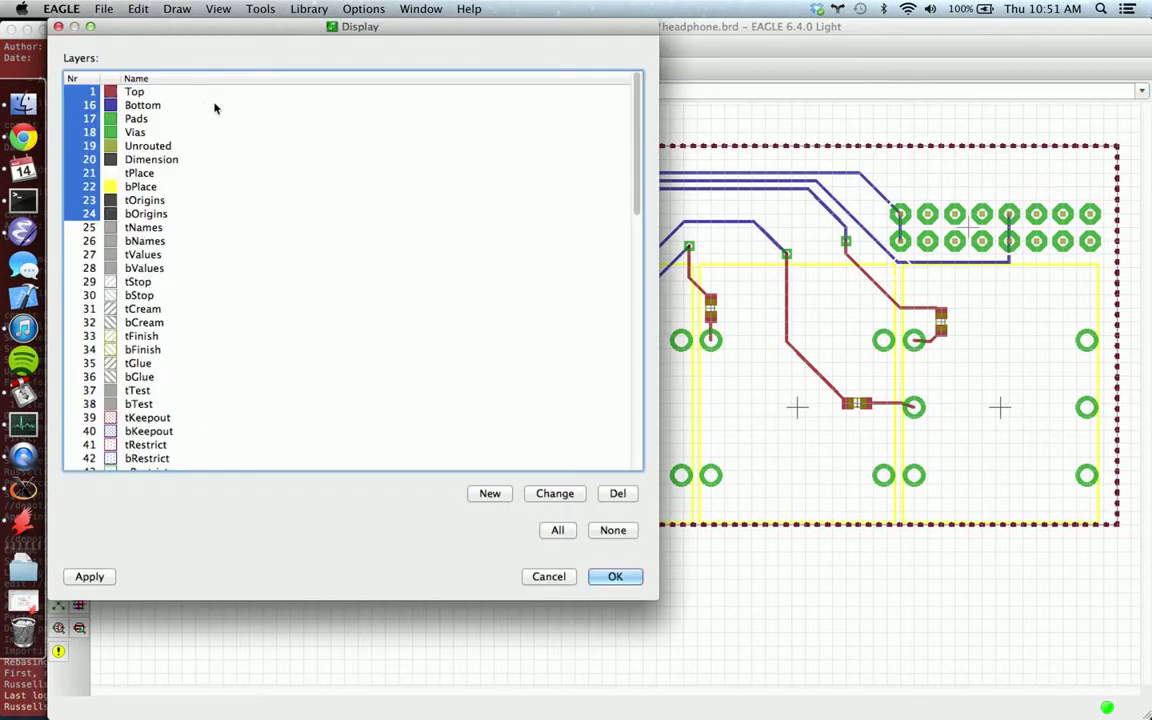
{"action": "left_click", "coordinate": [612, 530]}
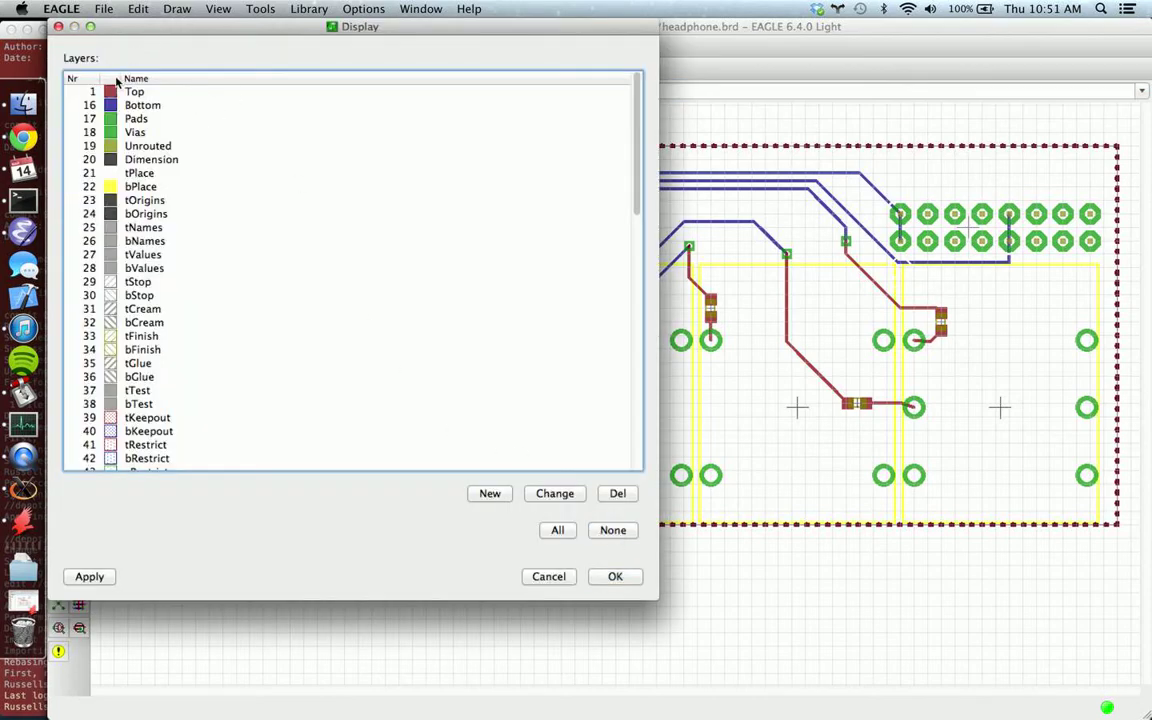
{"action": "left_click", "coordinate": [82, 159]}
{"action": "left_click", "coordinate": [90, 309]}
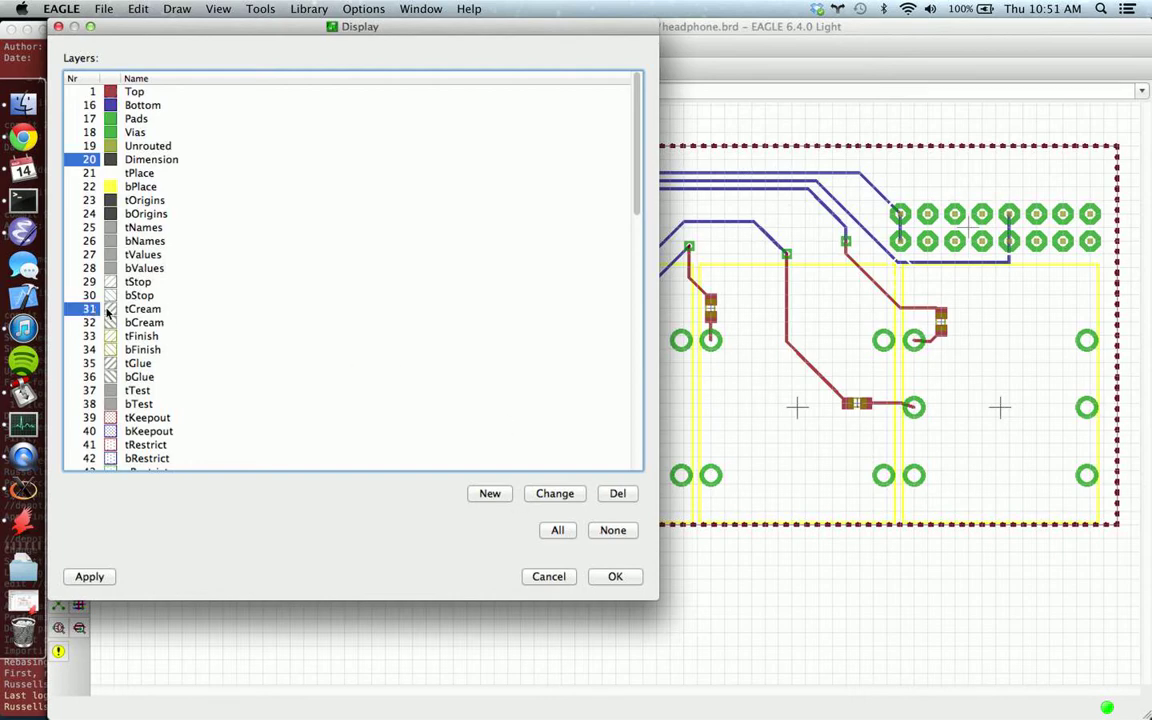
Set the tCream layer's fill style to solid and apply the layer selection.
{"action": "double_click", "coordinate": [170, 309]}
{"action": "left_click", "coordinate": [146, 341]}
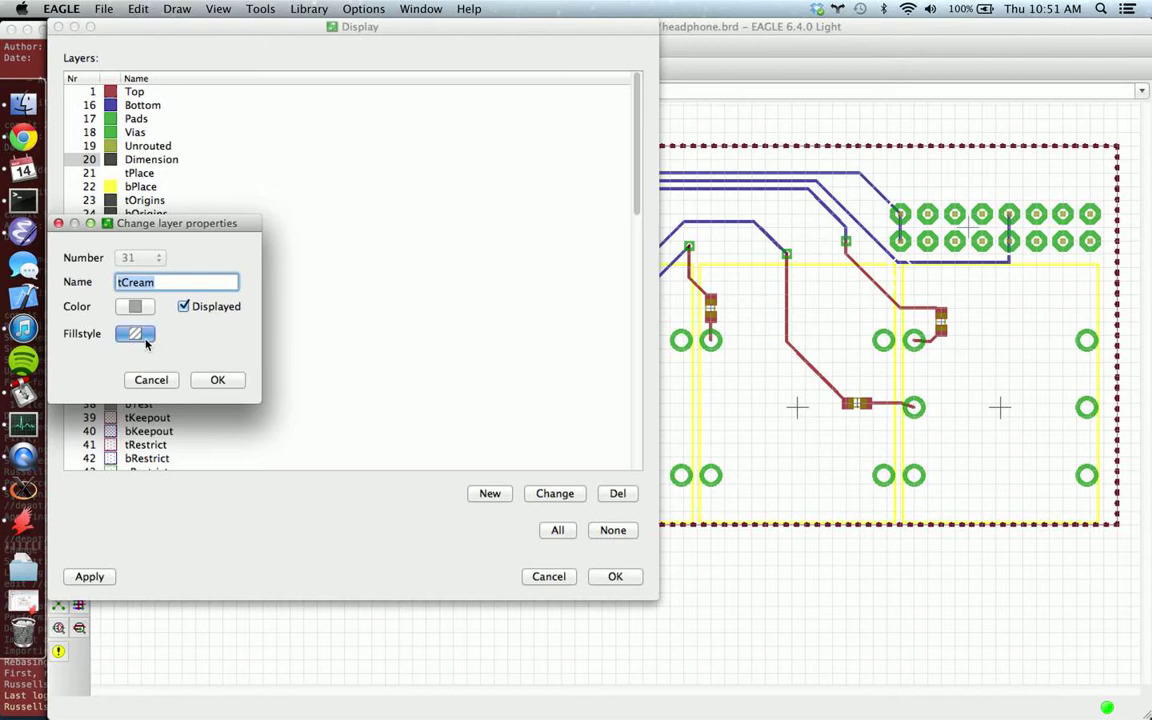
{"action": "left_click", "coordinate": [135, 333]}
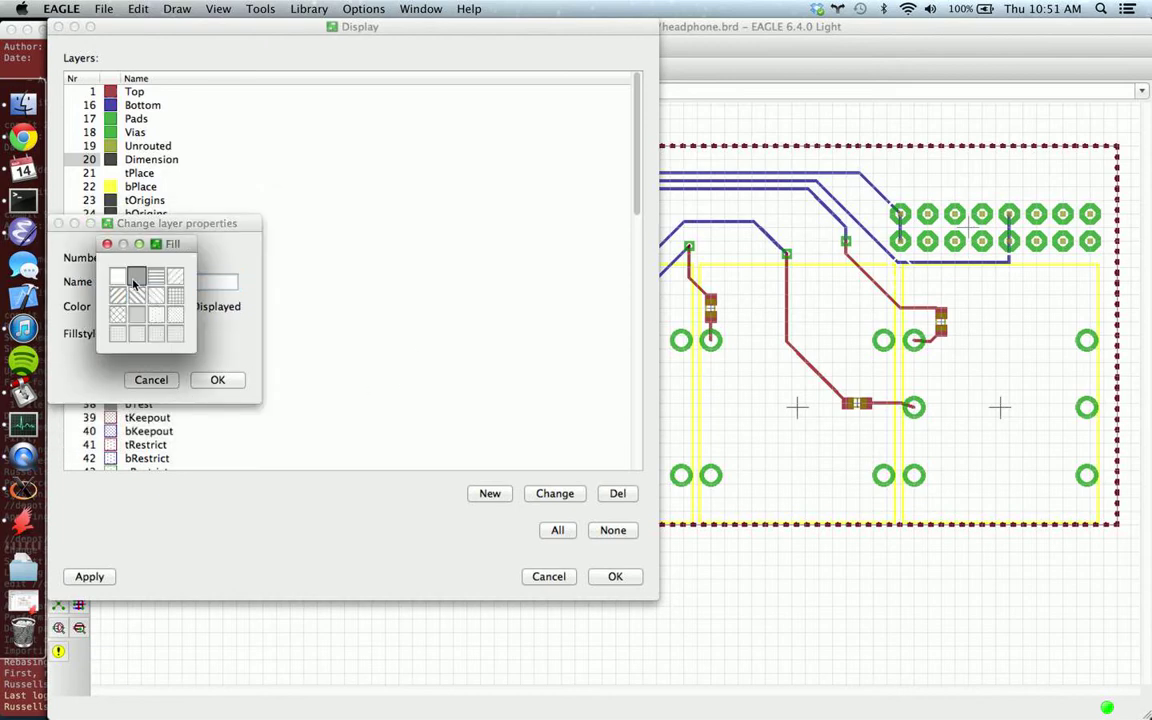
{"action": "left_click", "coordinate": [230, 380]}
{"action": "left_click", "coordinate": [229, 380]}
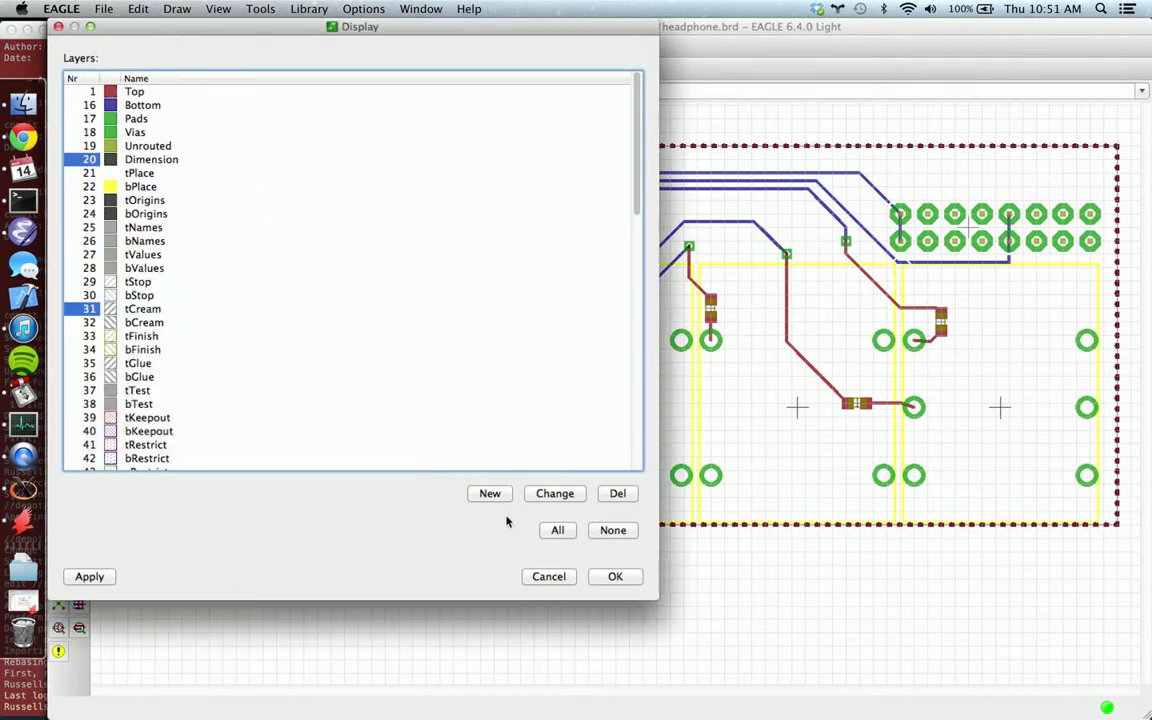
{"action": "left_click", "coordinate": [615, 578]}
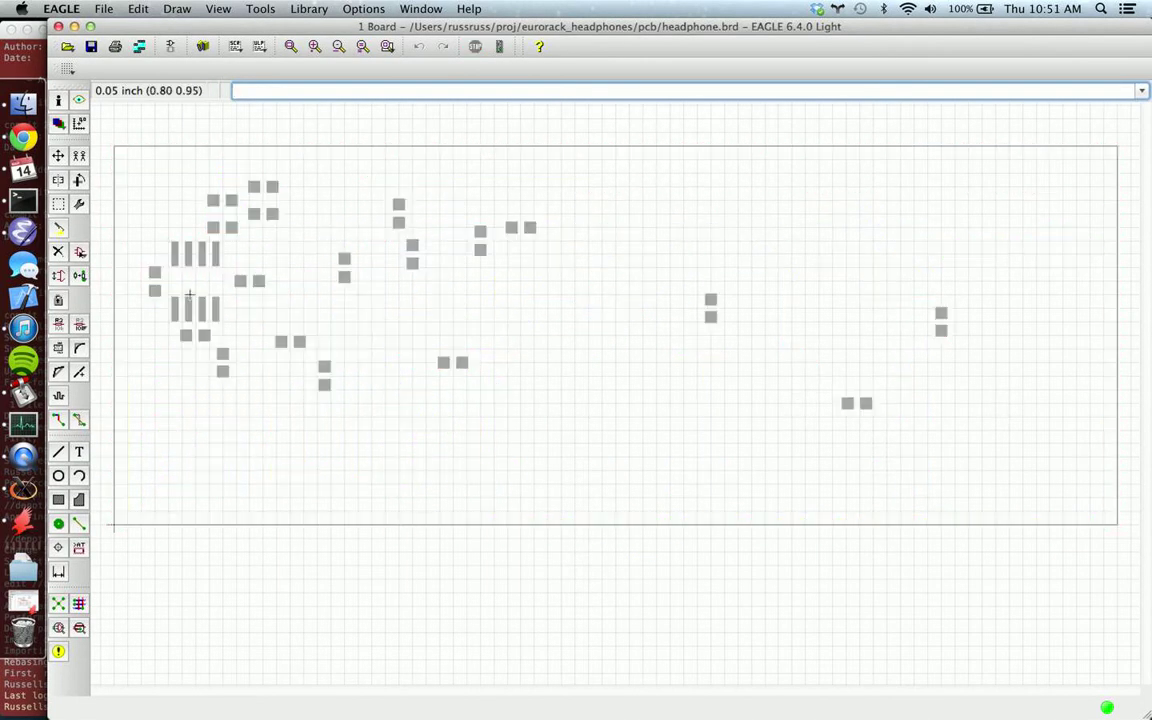
Print the board view in black at scale 1 to headphone.pdf.
{"action": "left_click", "coordinate": [116, 47]}
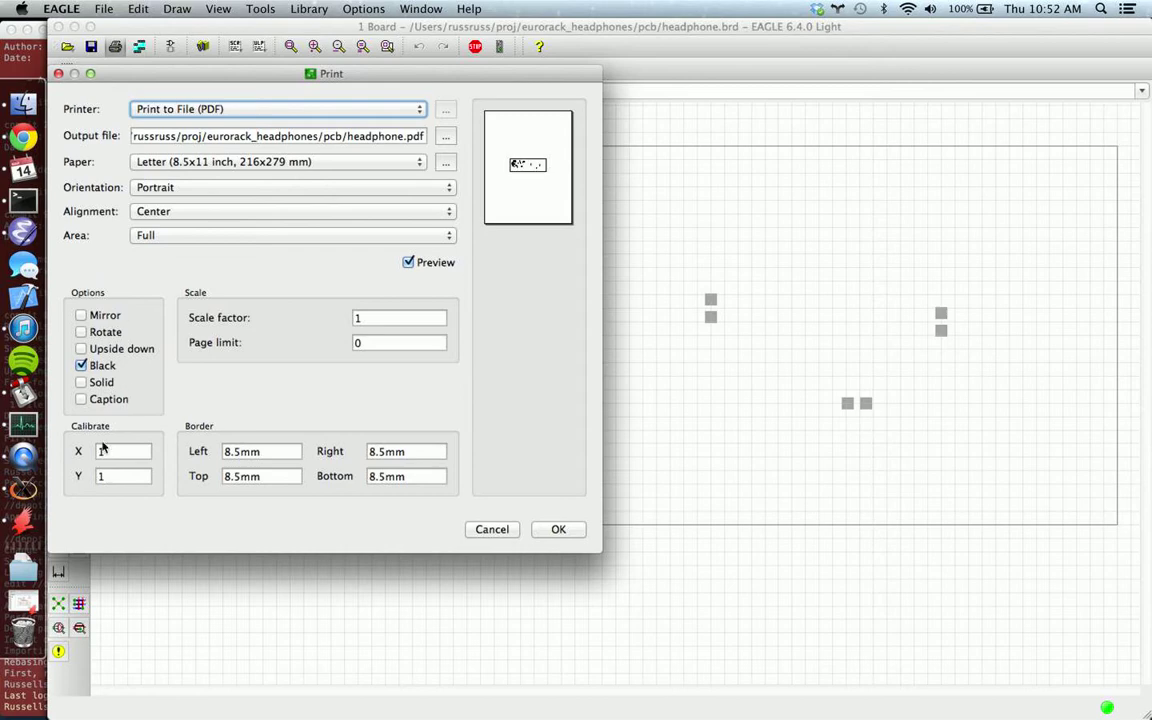
{"action": "left_click", "coordinate": [566, 532]}
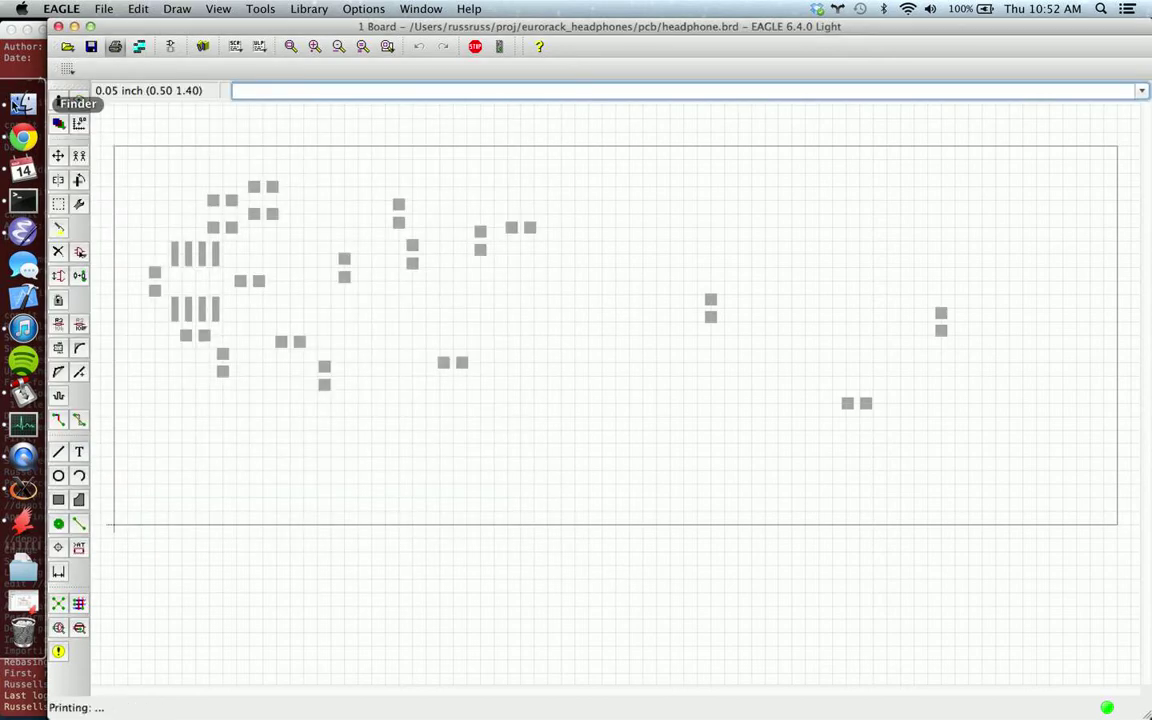
Open headphone.pdf from the pcb folder with Inkscape.app, keeping default PDF import settings.
{"action": "left_click", "coordinate": [24, 104]}
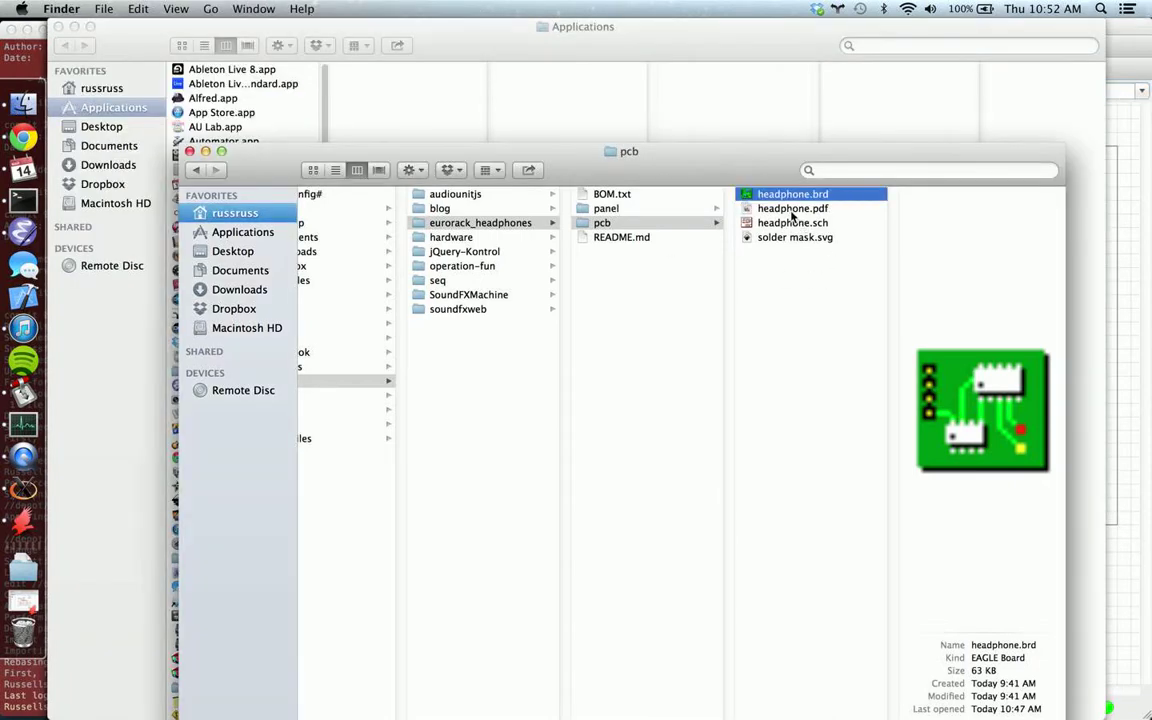
{"action": "left_click", "coordinate": [790, 213]}
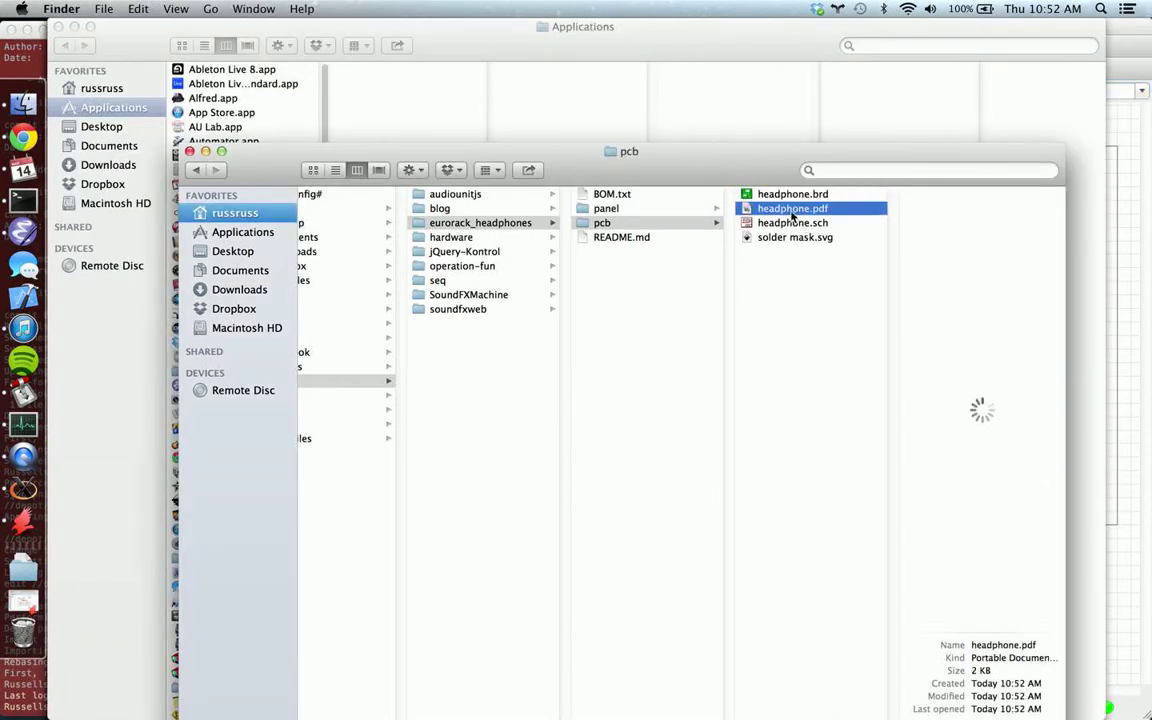
{"action": "right_click", "coordinate": [790, 213]}
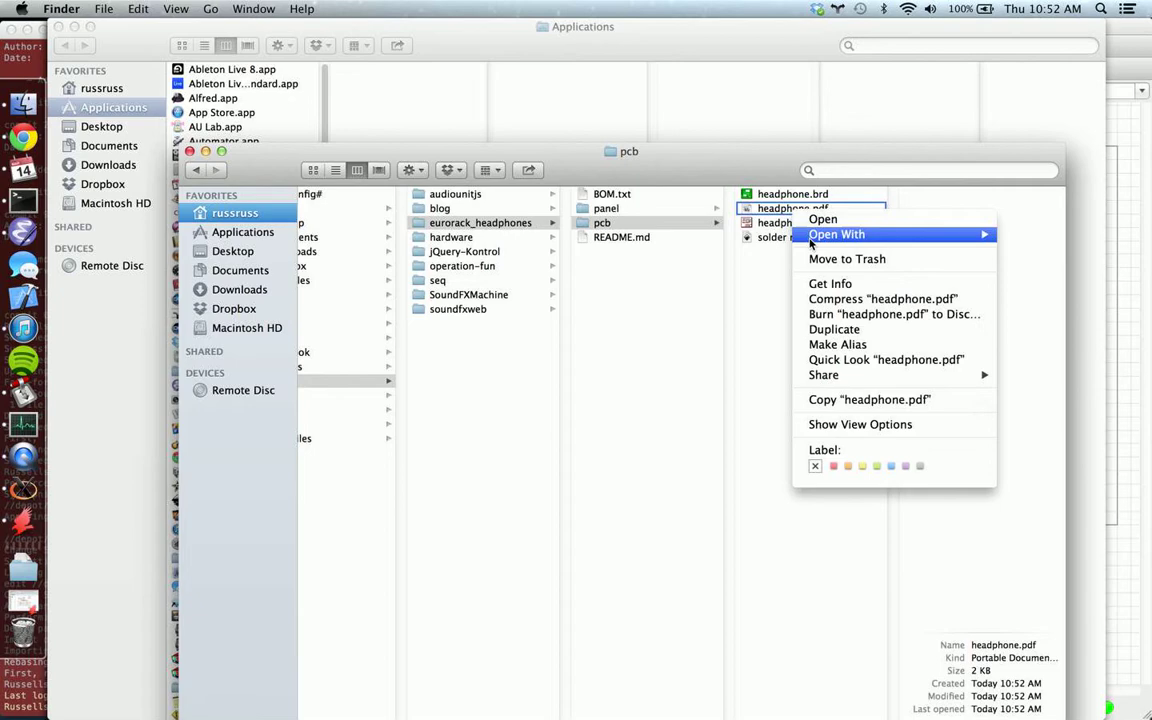
{"action": "mouse_move", "coordinate": [811, 238]}
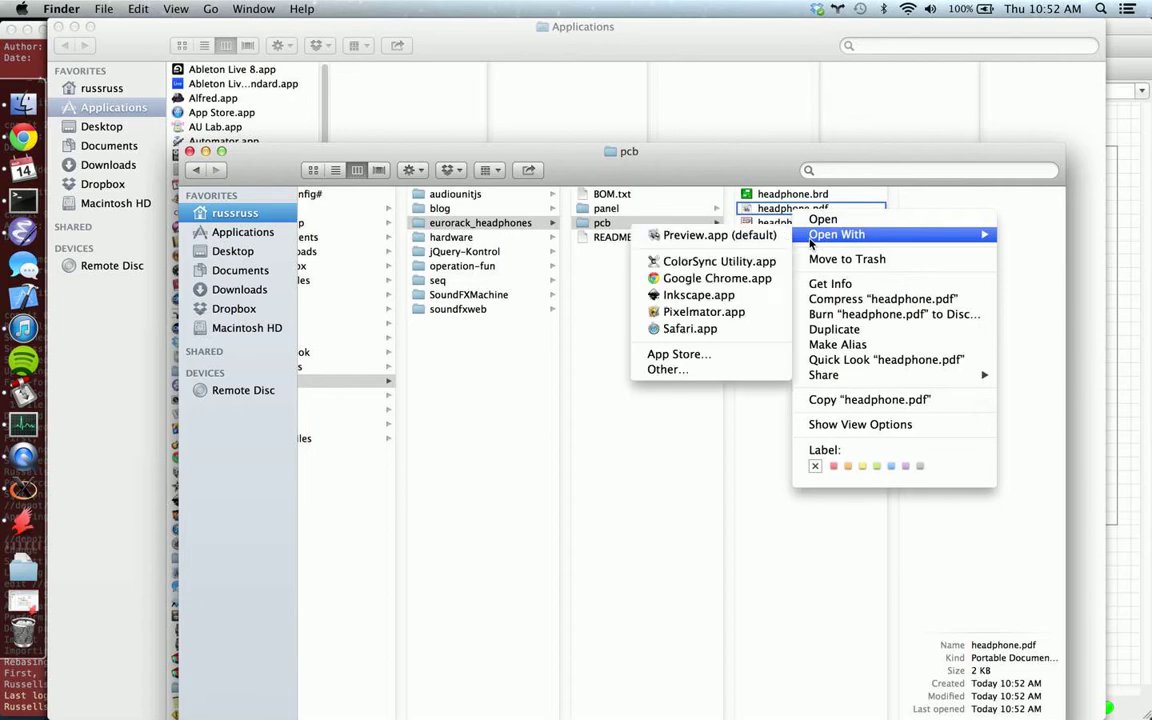
{"action": "left_click", "coordinate": [735, 298]}
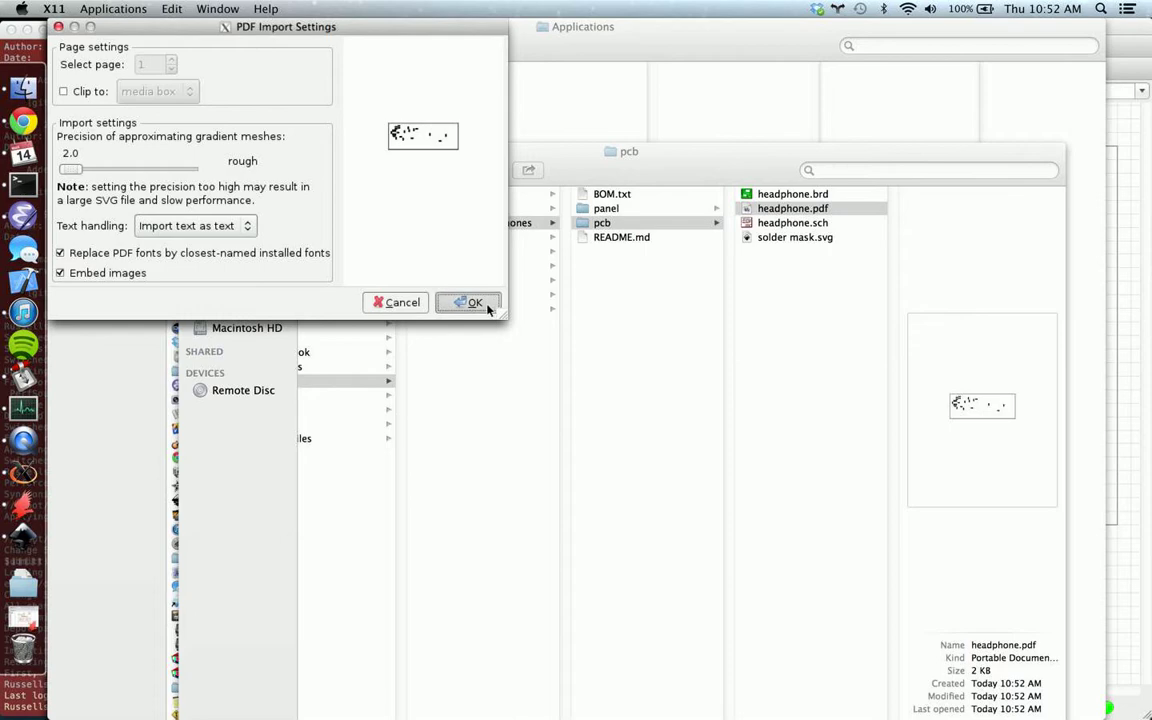
{"action": "key", "text": "Return"}
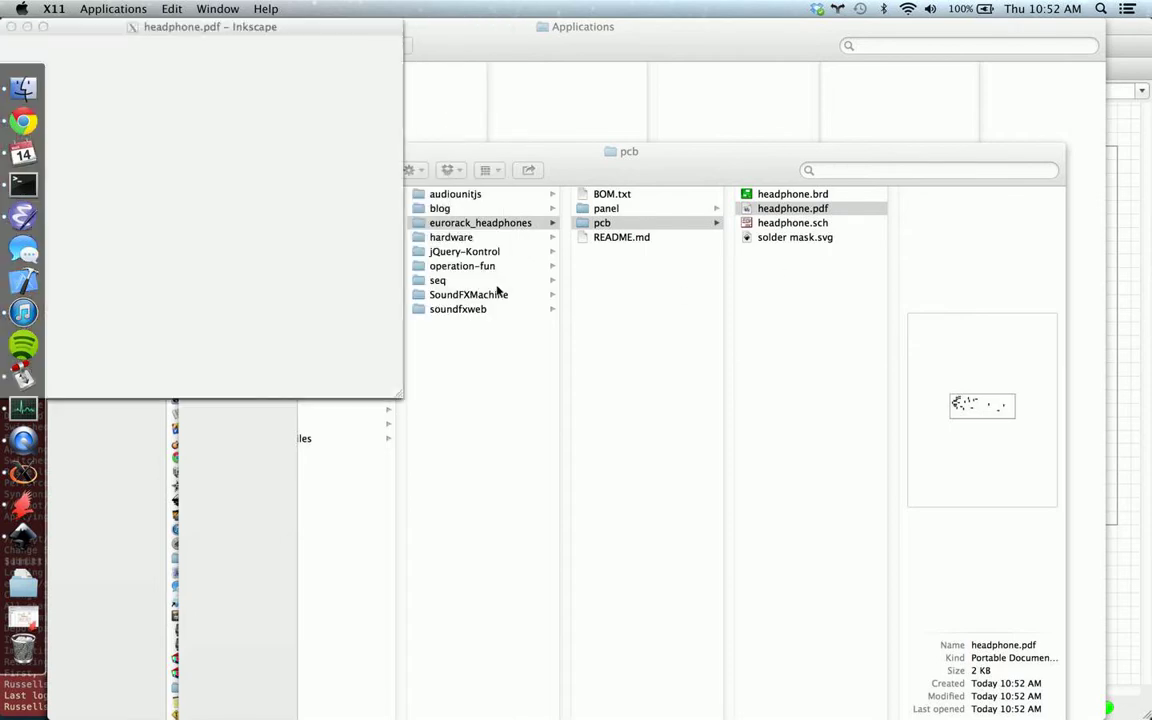
Maximize Inkscape, zoom in and select the imported pads-and-outline group.
{"action": "left_click", "coordinate": [43, 27]}
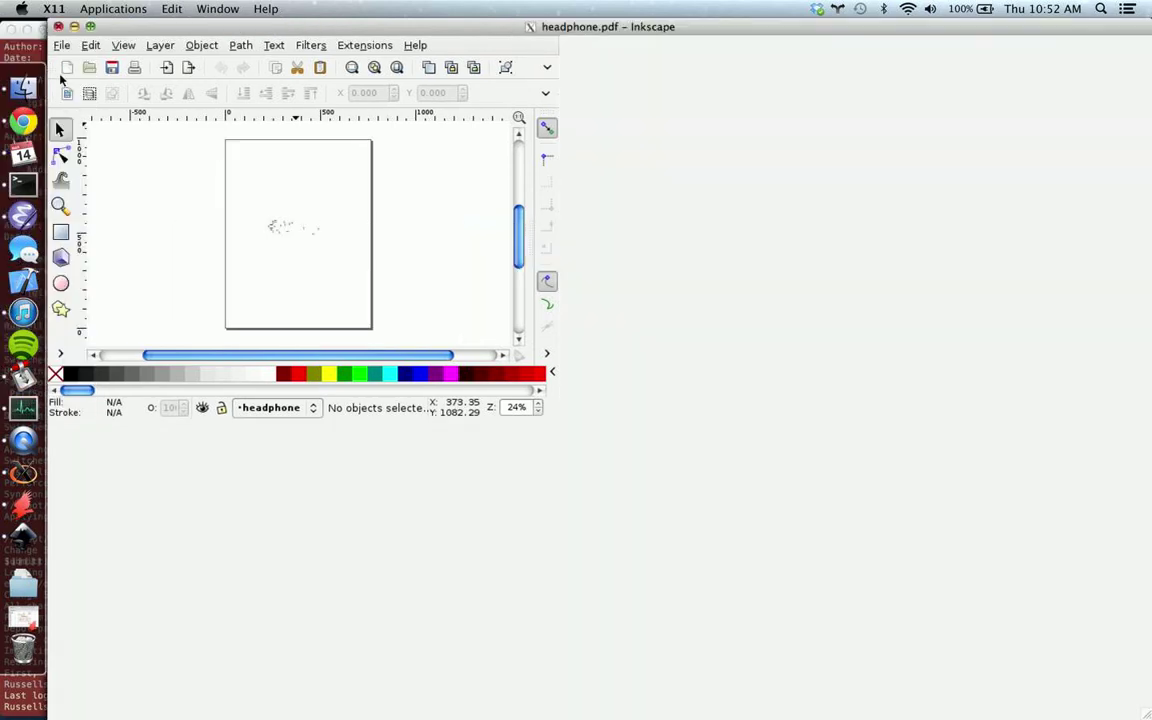
{"action": "scroll", "coordinate": [607, 391], "scroll_direction": "up", "scroll_amount": 2, "text": "ctrl"}
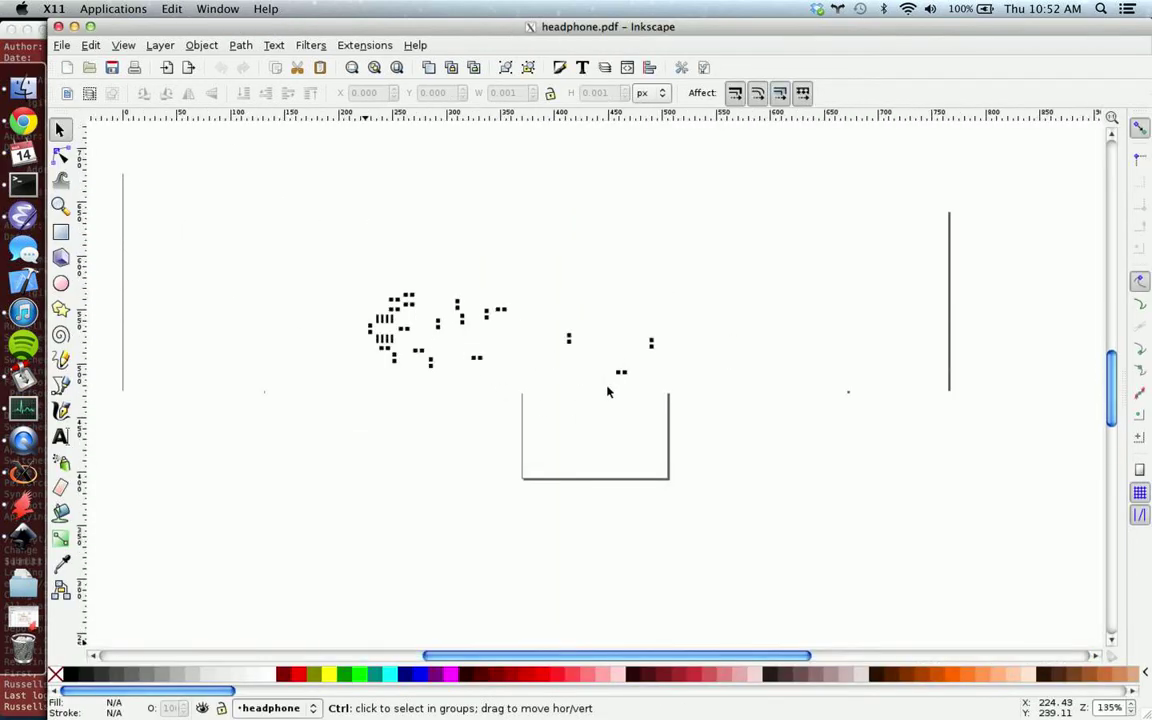
{"action": "left_click", "coordinate": [607, 391]}
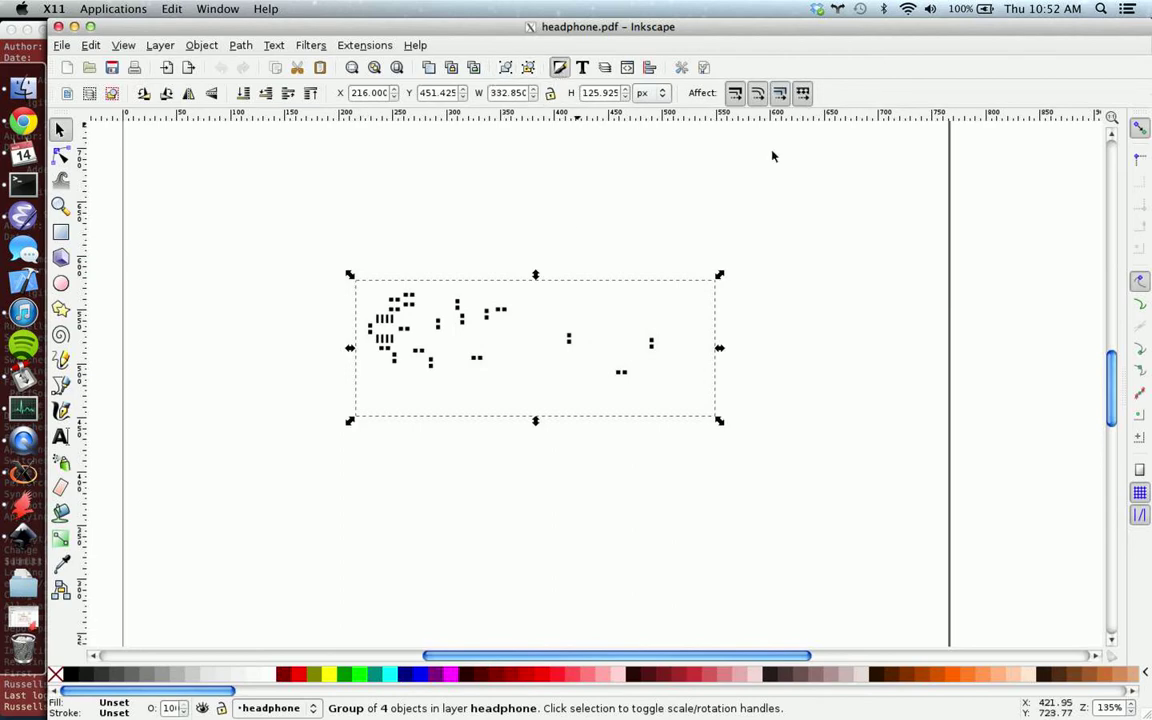
Remove the group's fill and give it a flat-colour stroke 0.001 in wide.
{"action": "key", "text": "ctrl+shift+f"}
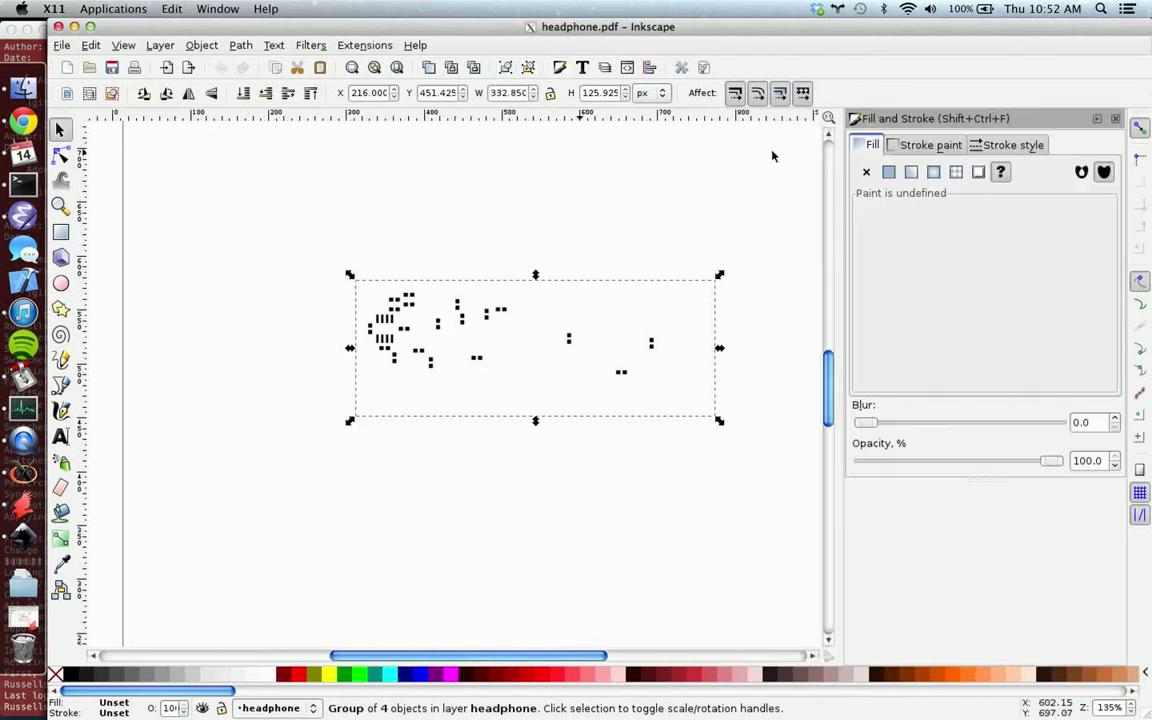
{"action": "left_click", "coordinate": [867, 172]}
{"action": "left_click", "coordinate": [925, 145]}
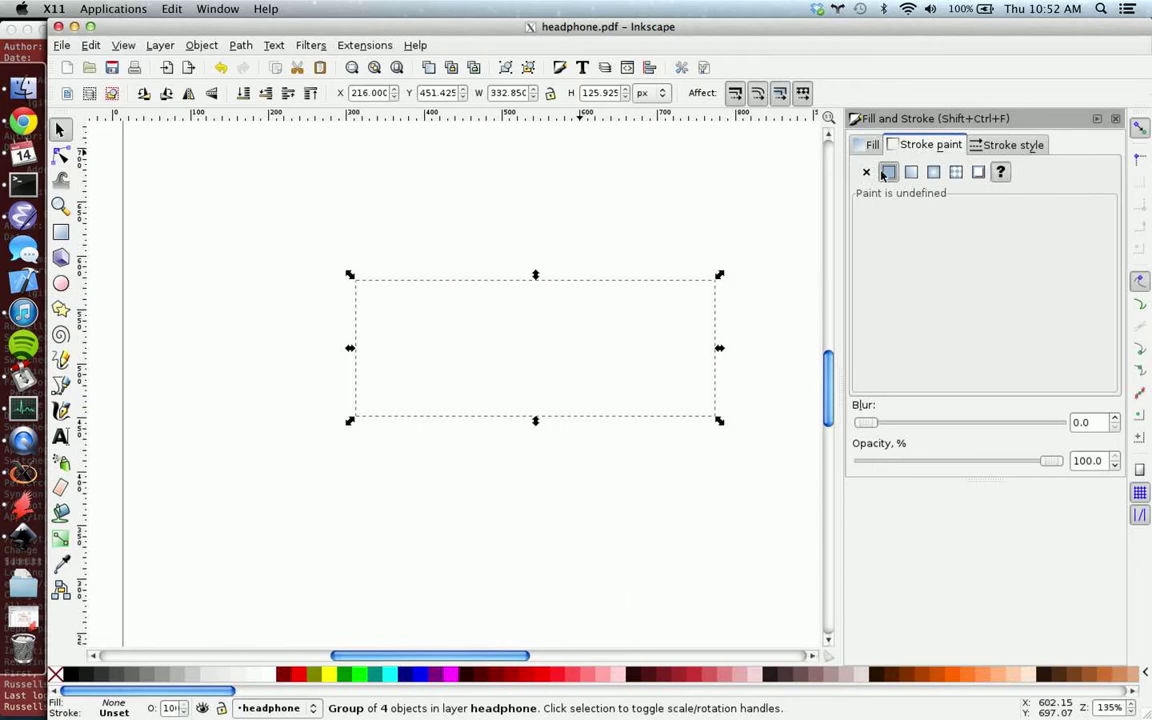
{"action": "left_click", "coordinate": [888, 172]}
{"action": "left_click", "coordinate": [1012, 145]}
{"action": "left_click", "coordinate": [1050, 174]}
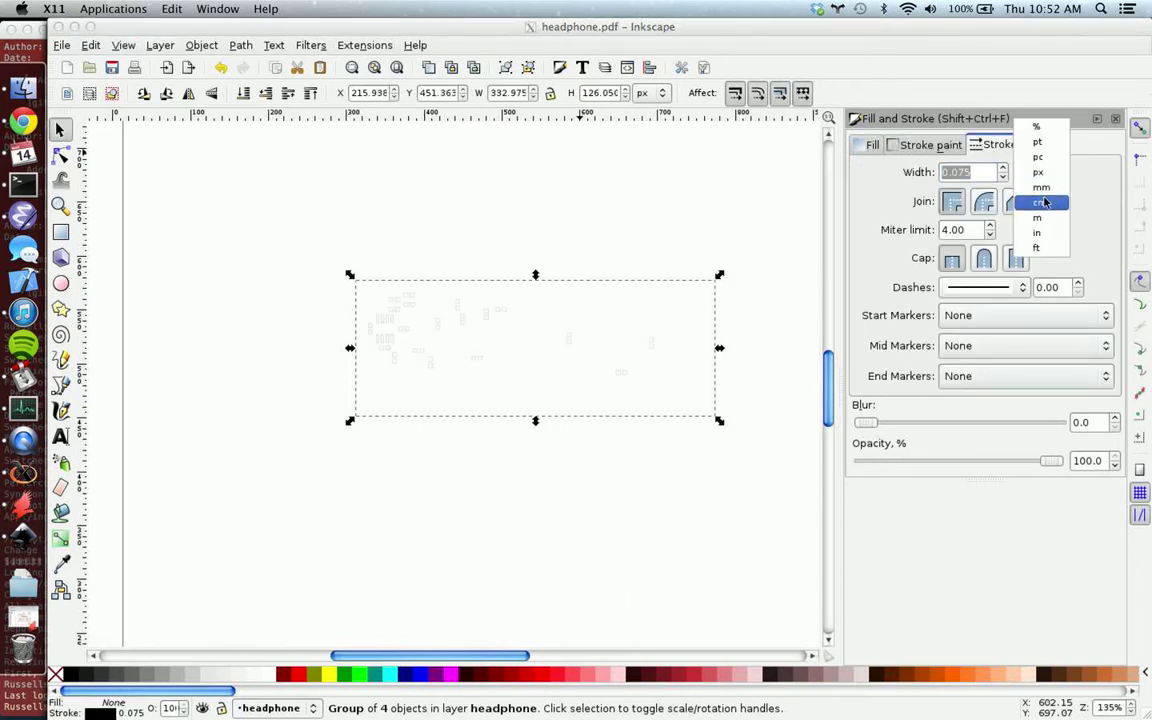
{"action": "left_click", "coordinate": [1039, 234]}
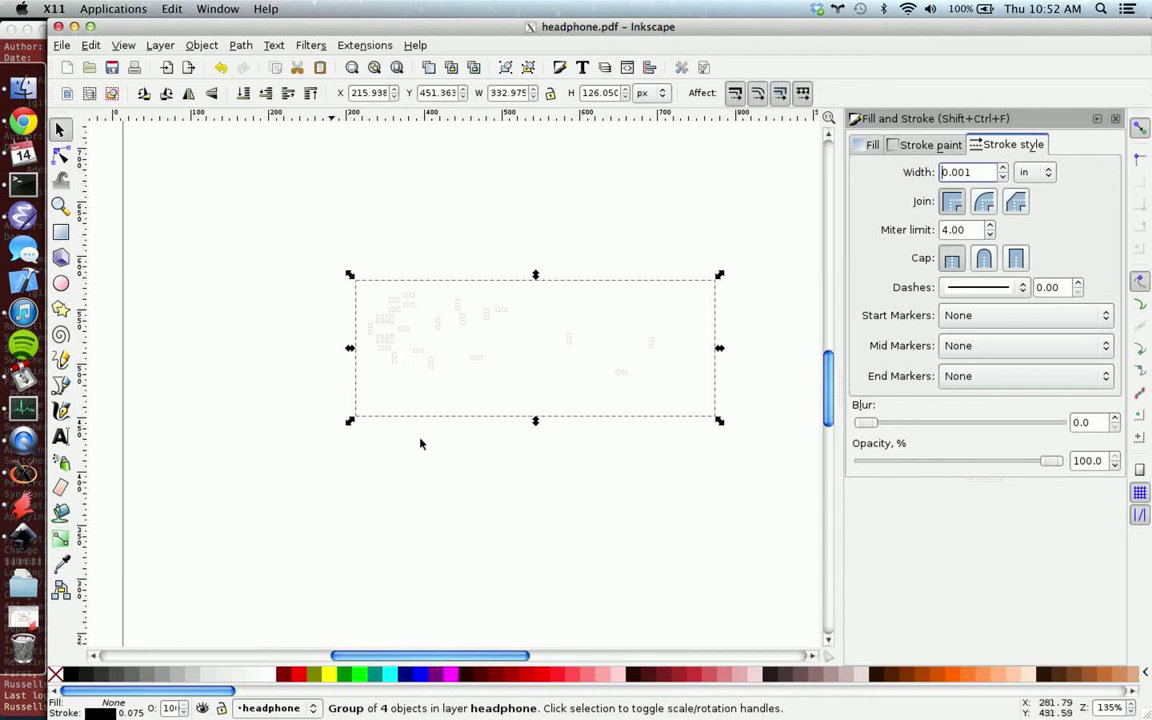
Ungroup the imported drawing repeatedly until it is 50 separate paths.
{"action": "scroll", "coordinate": [409, 441], "scroll_direction": "up", "scroll_amount": 1}
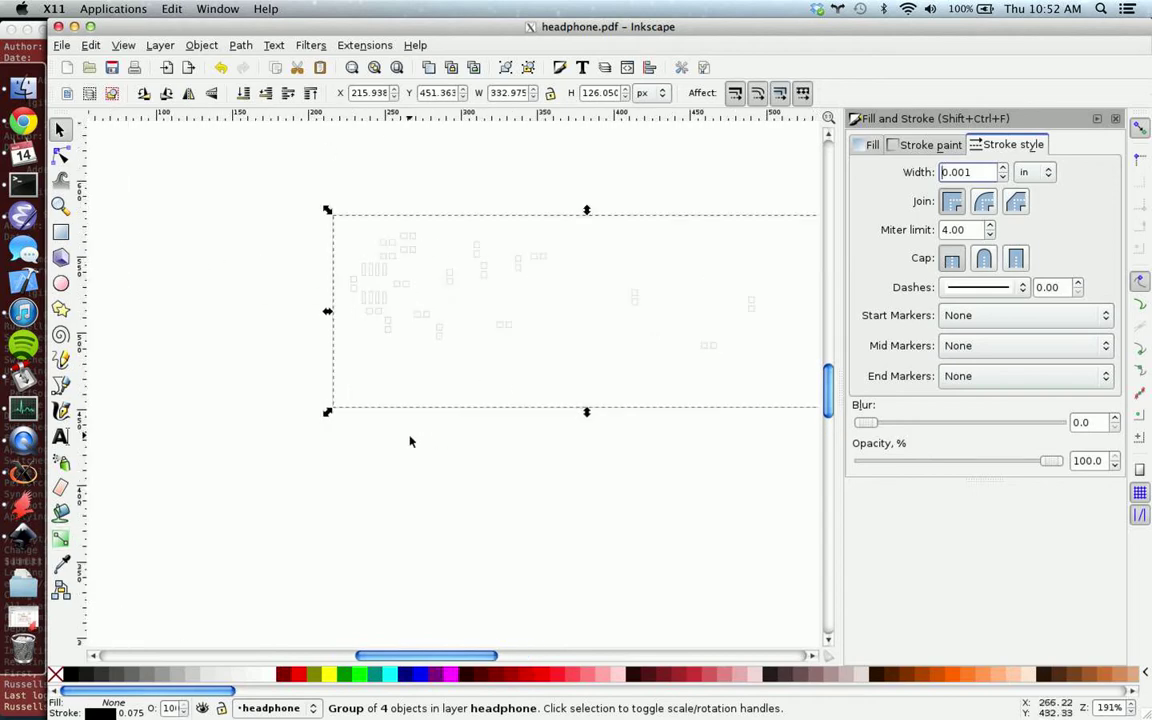
{"action": "left_click_drag", "start_coordinate": [409, 441], "coordinate": [309, 391]}
{"action": "scroll", "coordinate": [308, 441], "scroll_direction": "up", "scroll_amount": 1}
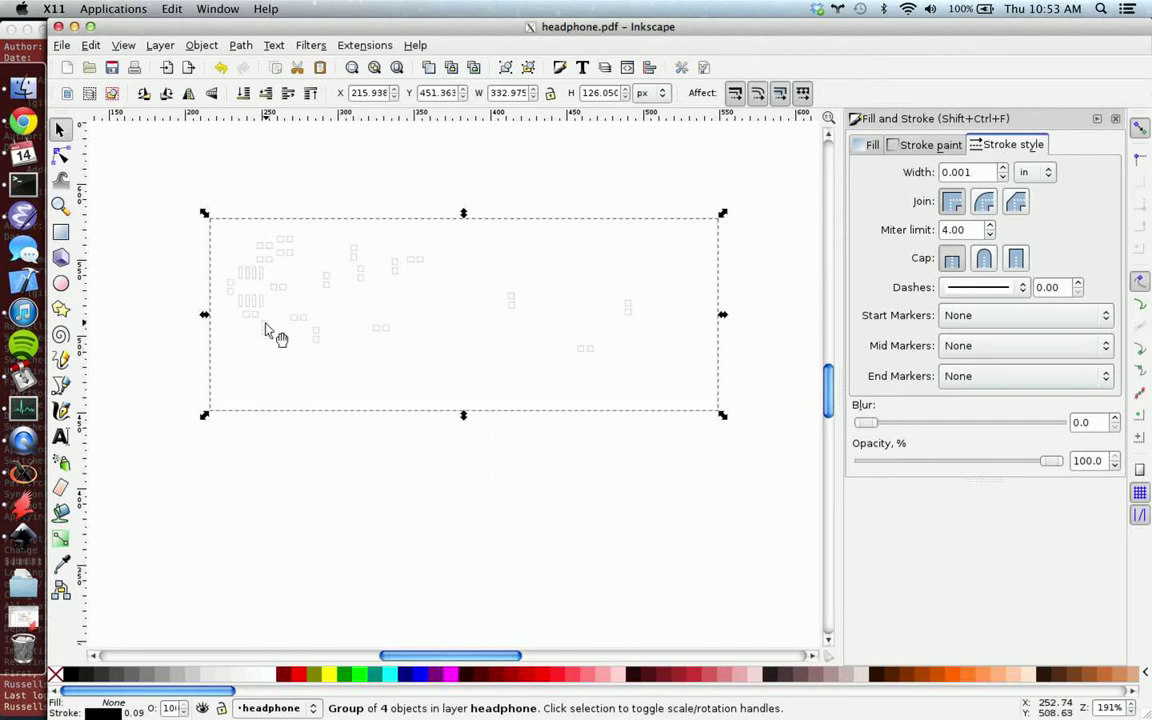
{"action": "left_click", "coordinate": [201, 45]}
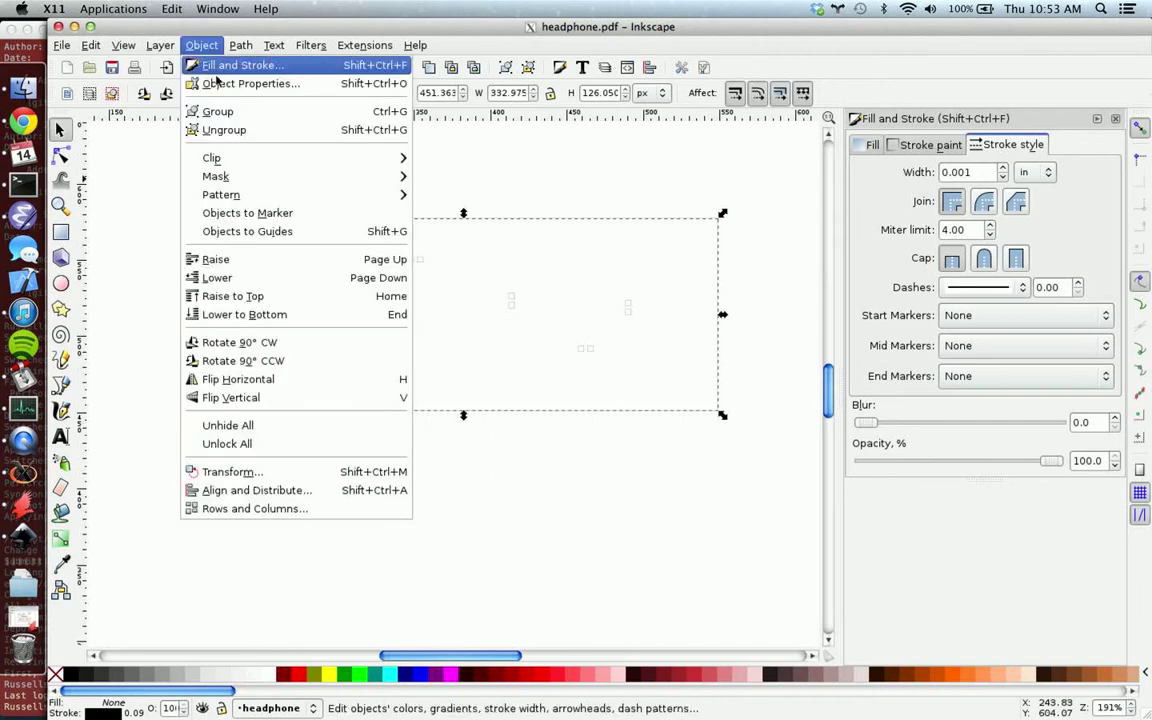
{"action": "left_click", "coordinate": [220, 129]}
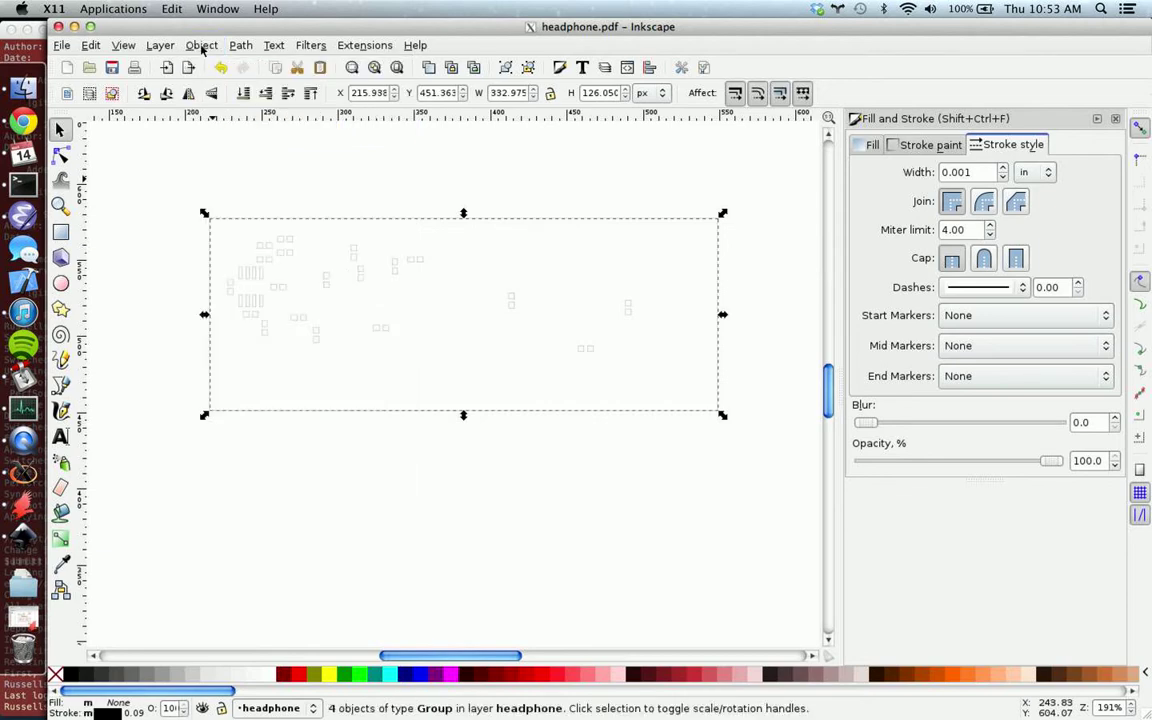
{"action": "left_click", "coordinate": [202, 50]}
{"action": "left_click", "coordinate": [210, 130]}
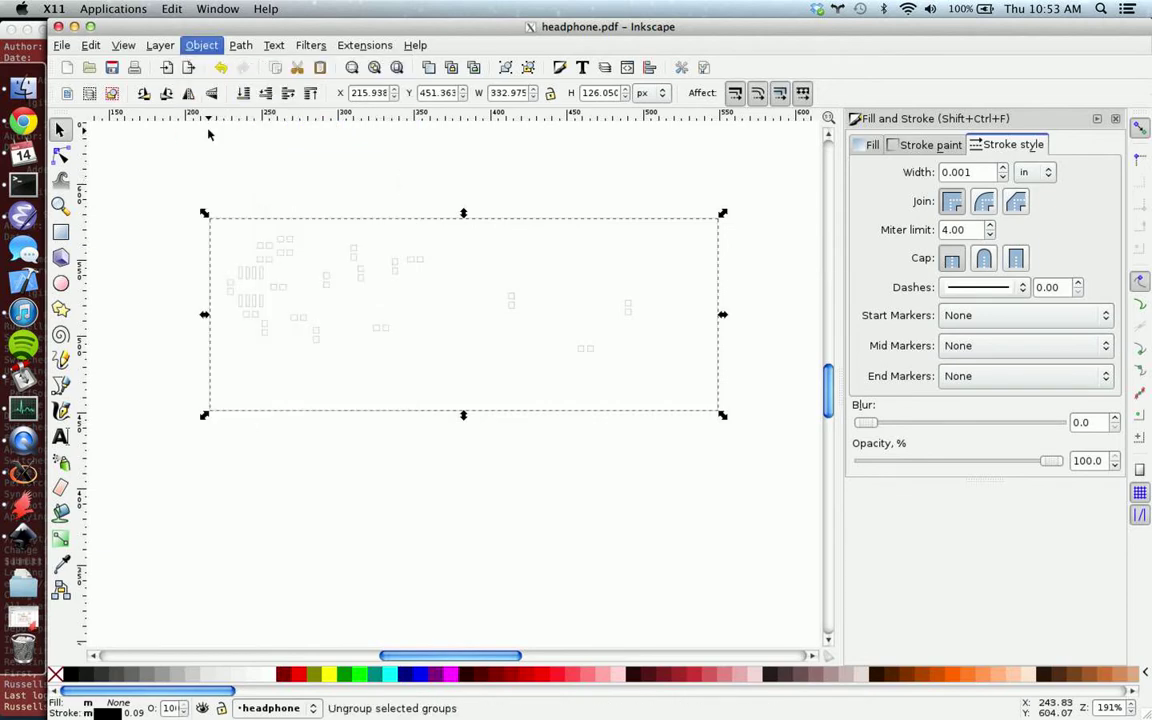
{"action": "left_click", "coordinate": [200, 47]}
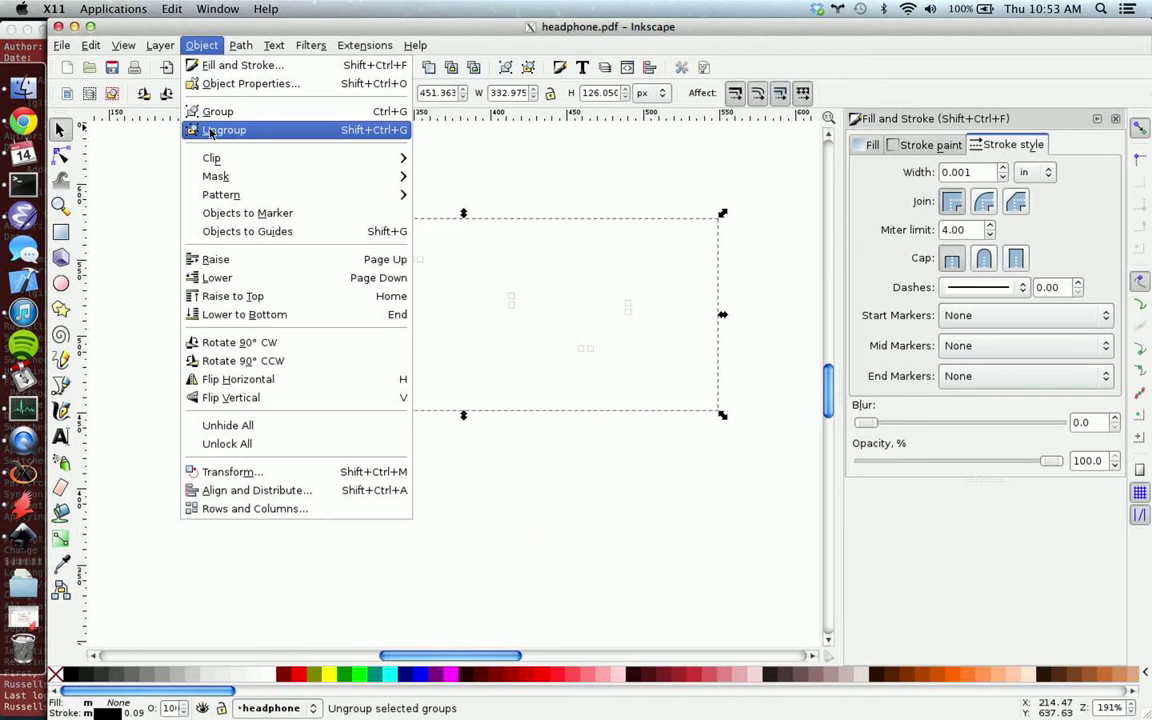
{"action": "left_click", "coordinate": [195, 126]}
{"action": "left_click", "coordinate": [201, 45]}
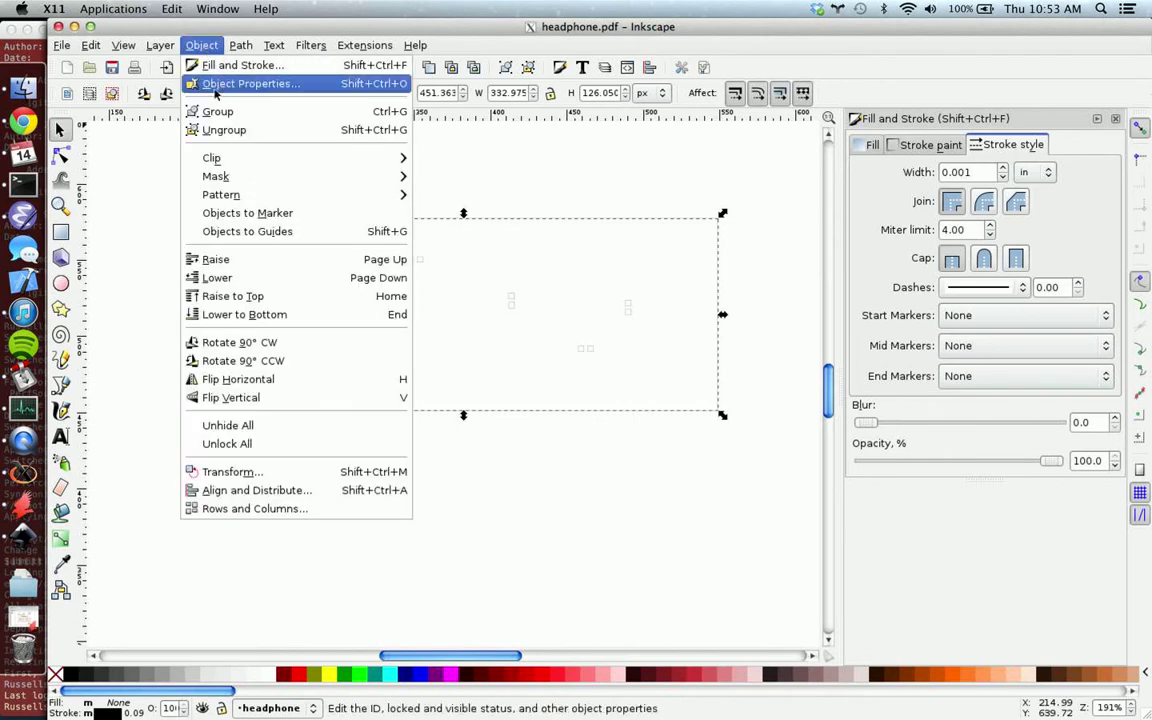
{"action": "left_click", "coordinate": [186, 126]}
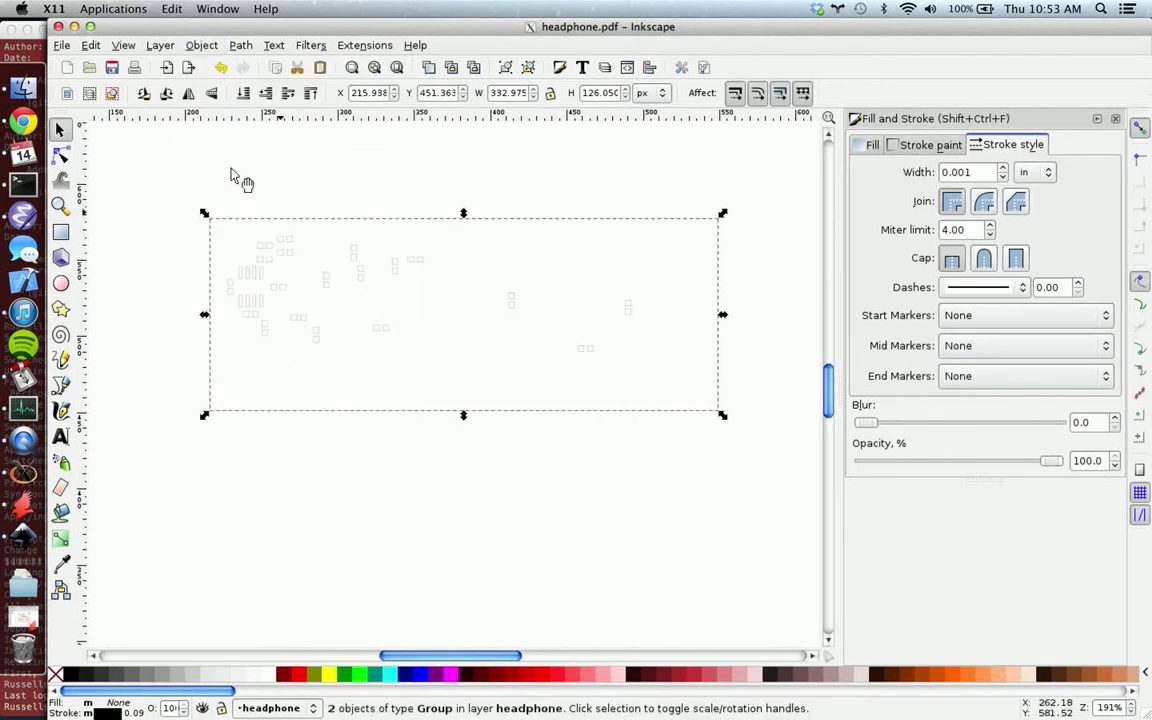
{"action": "left_click", "coordinate": [203, 47]}
{"action": "left_click", "coordinate": [210, 130]}
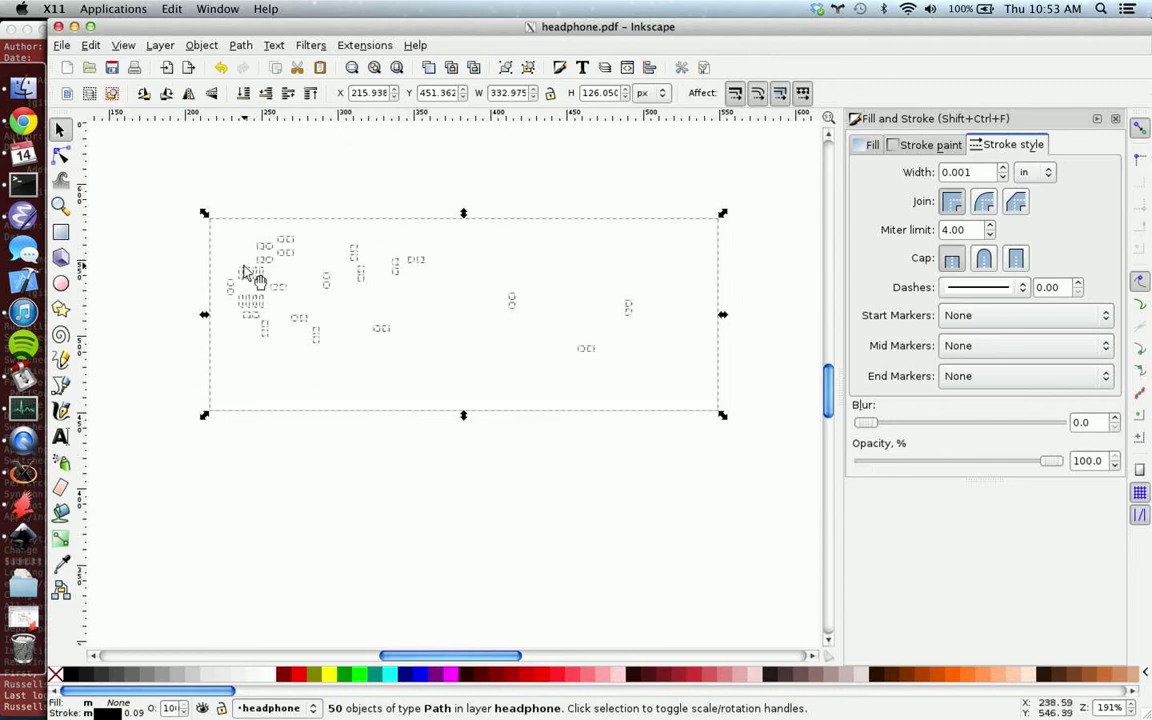
Deselect the board outline and other non-pad paths, keeping the 46 pads selected.
{"action": "left_click", "coordinate": [222, 250], "text": "shift"}
{"action": "left_click", "coordinate": [681, 418], "text": "shift"}
{"action": "left_click", "coordinate": [681, 418], "text": "shift"}
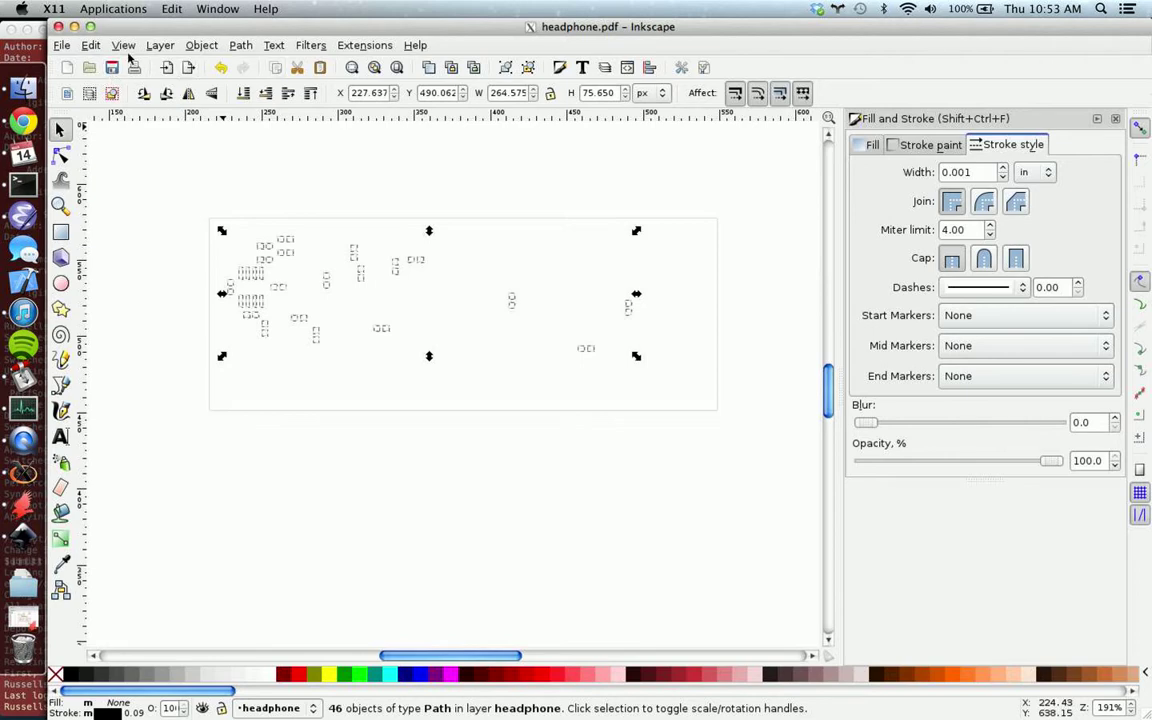
{"action": "left_click", "coordinate": [62, 46]}
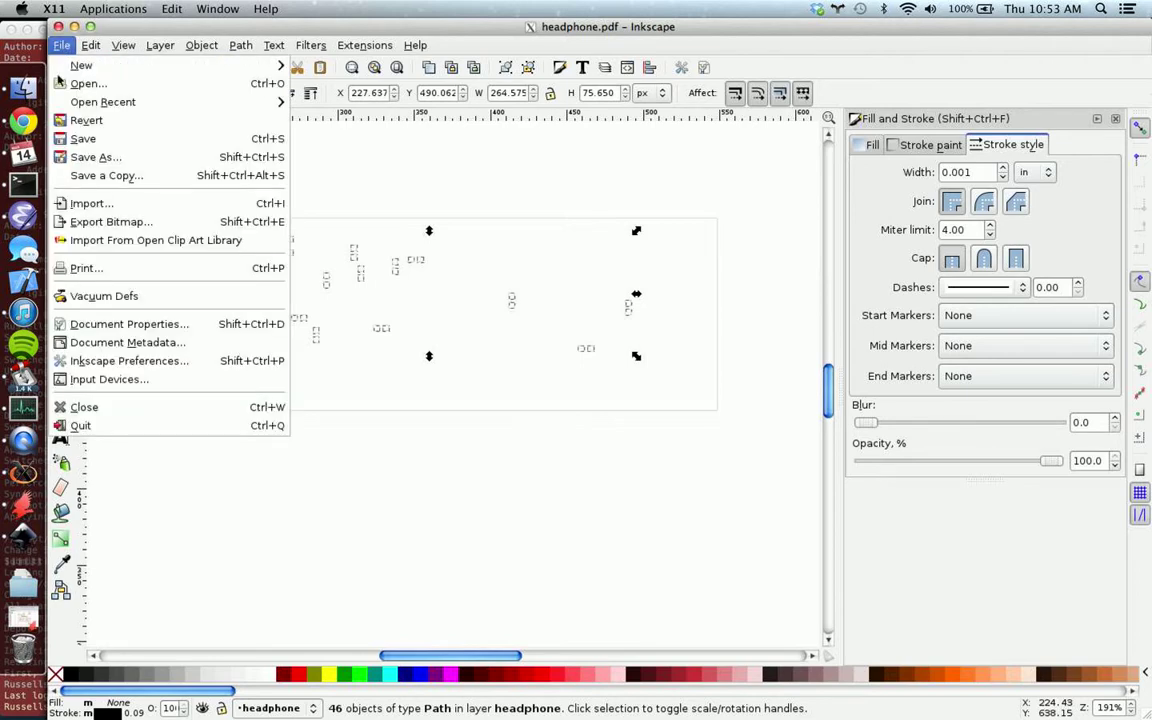
{"action": "left_click", "coordinate": [92, 360]}
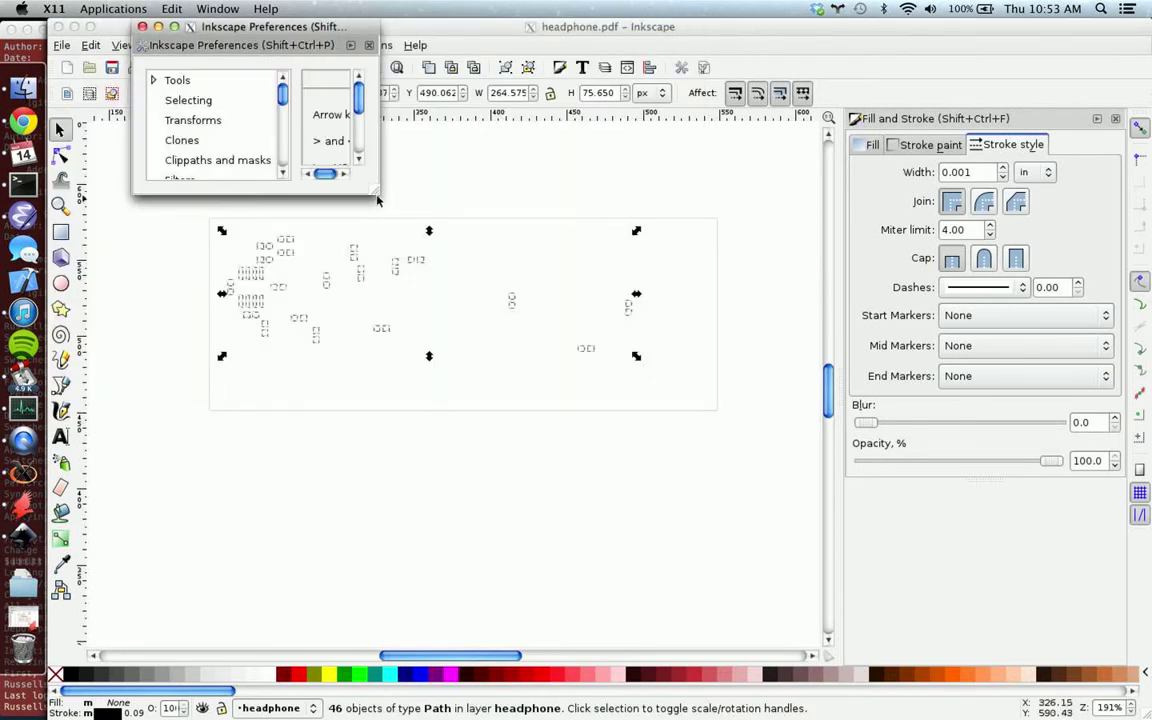
{"action": "left_click_drag", "start_coordinate": [377, 200], "coordinate": [836, 500]}
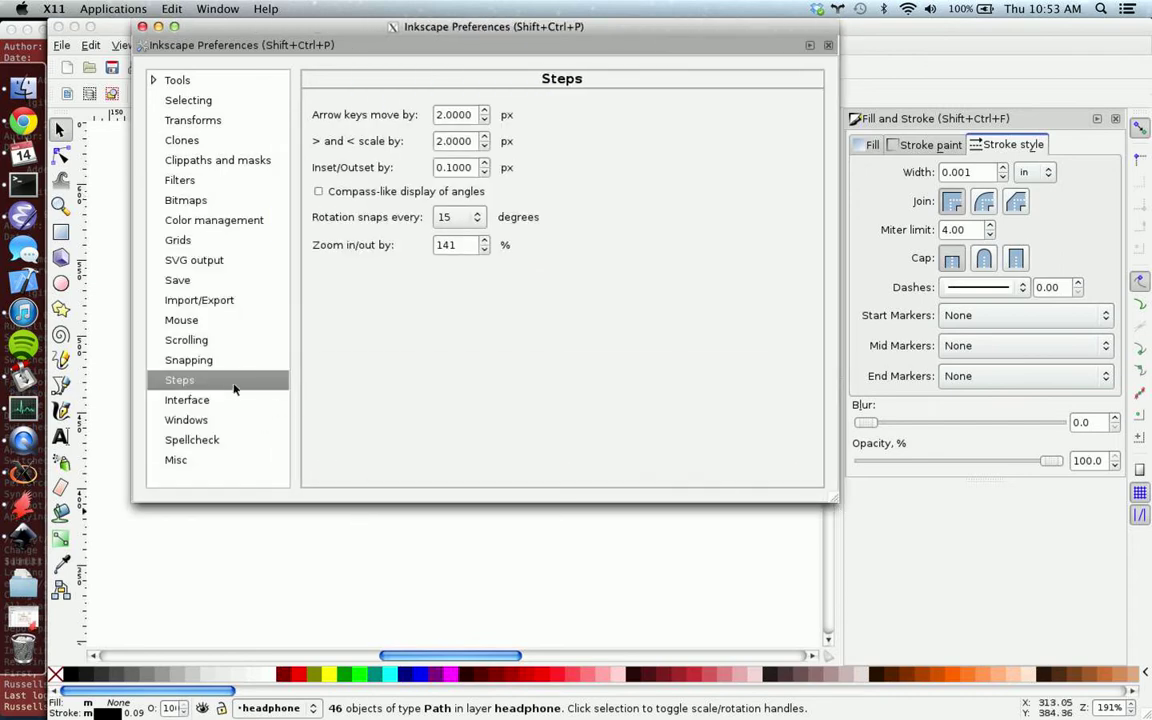
{"action": "left_click", "coordinate": [171, 386]}
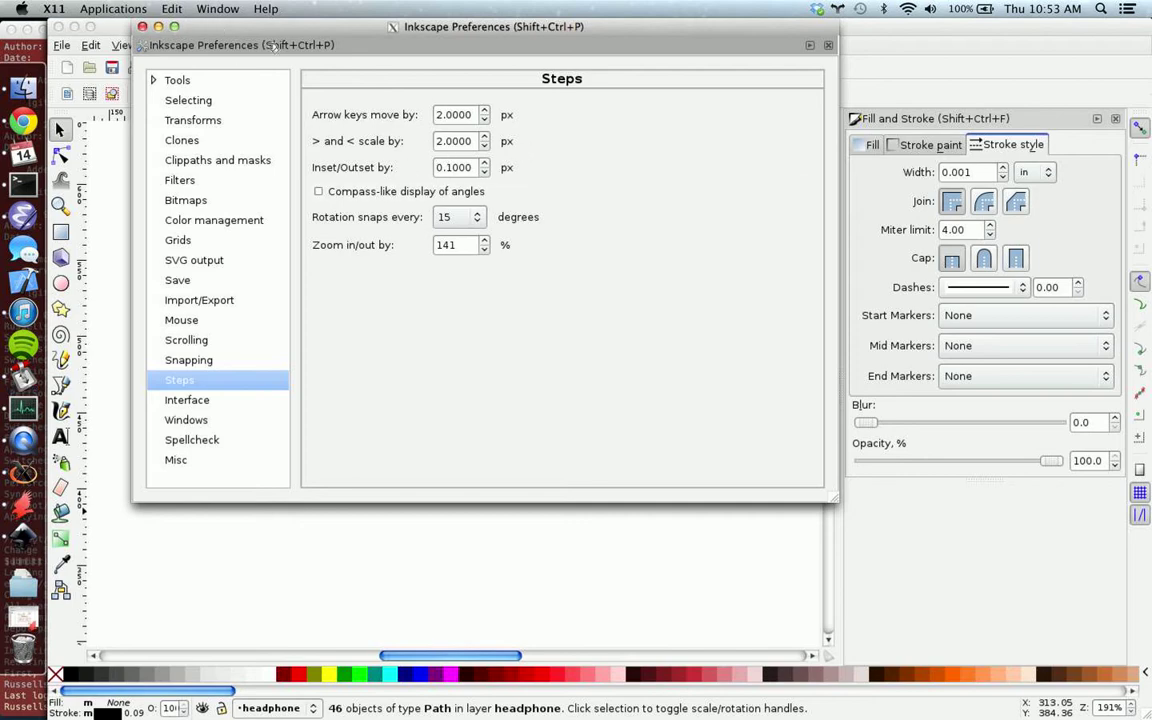
{"action": "left_click_drag", "start_coordinate": [255, 27], "coordinate": [318, 92]}
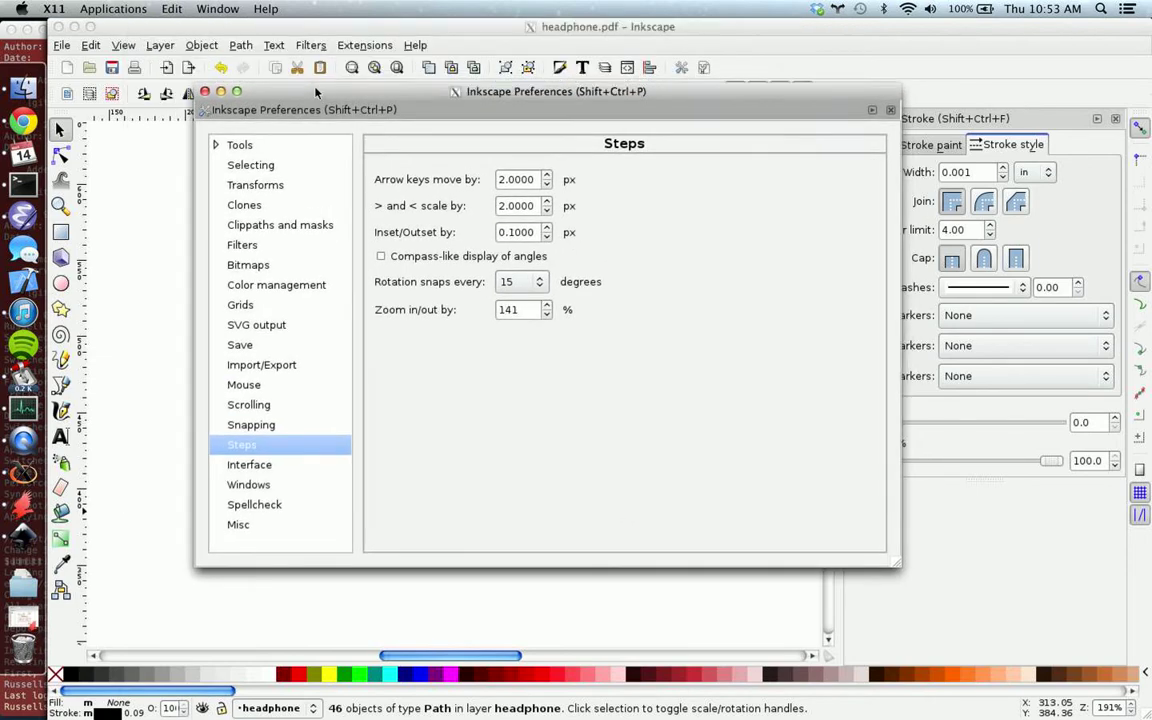
{"action": "left_click", "coordinate": [204, 92]}
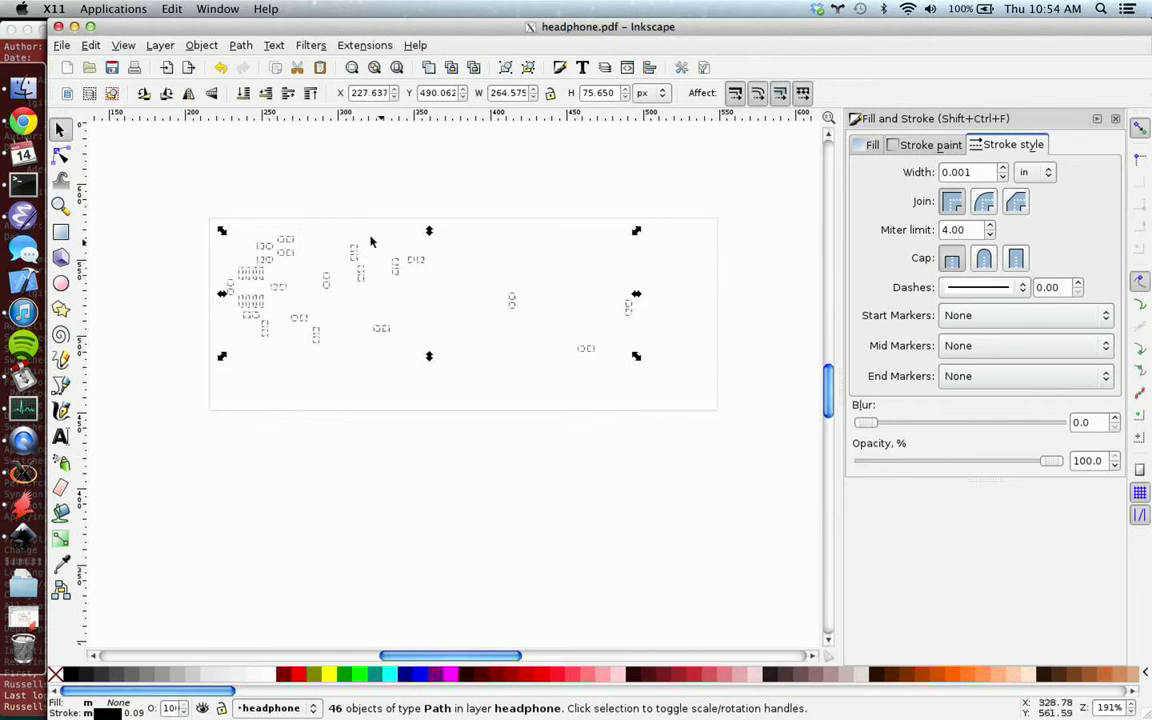
Apply Path > Inset five times to the pad outlines (bounds 263.406 × 74.500 px), then deselect.
{"action": "left_click", "coordinate": [241, 46]}
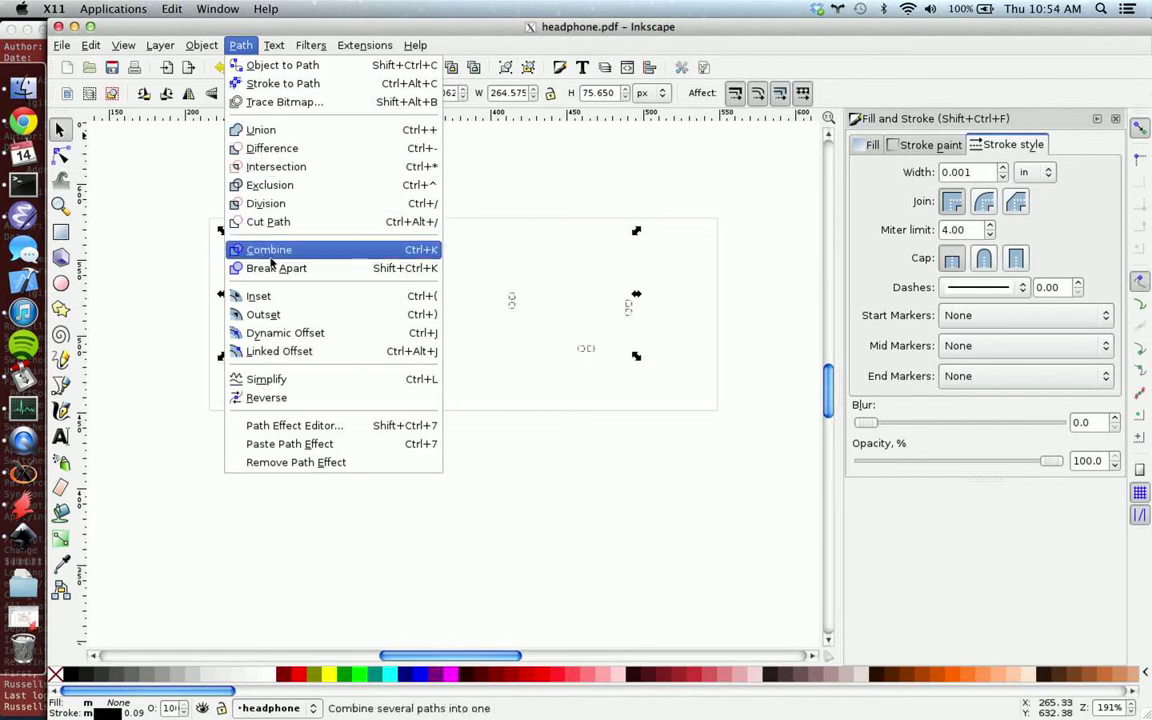
{"action": "left_click", "coordinate": [260, 298]}
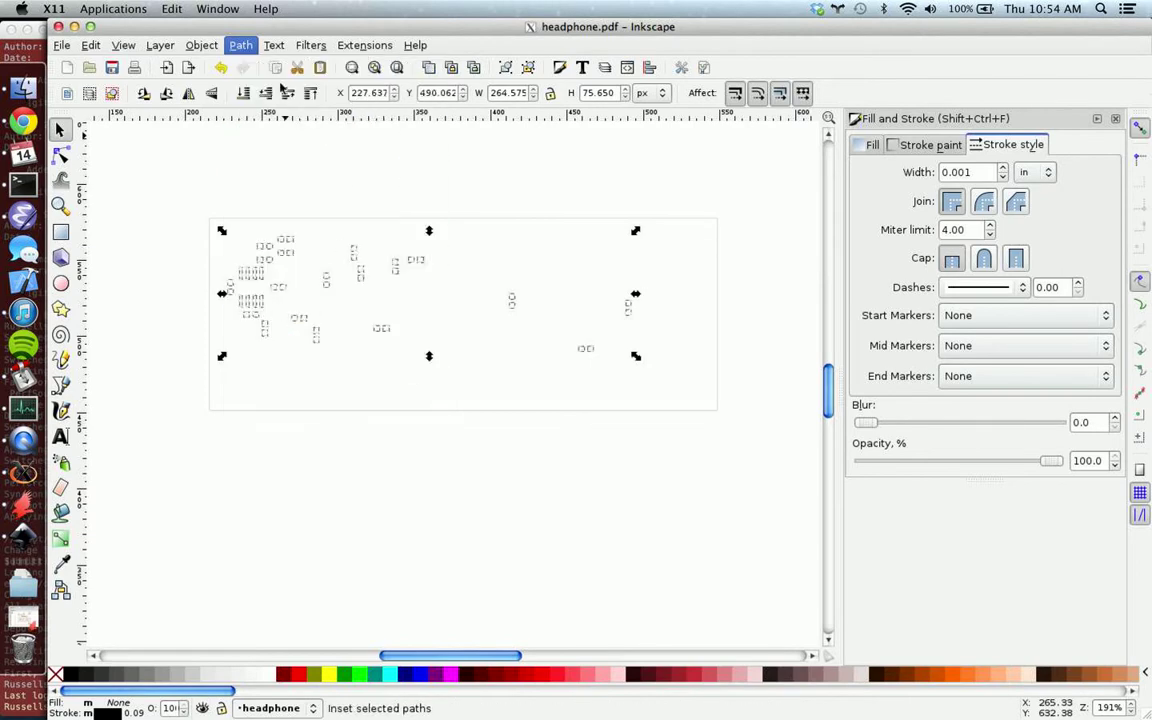
{"action": "left_click", "coordinate": [235, 46]}
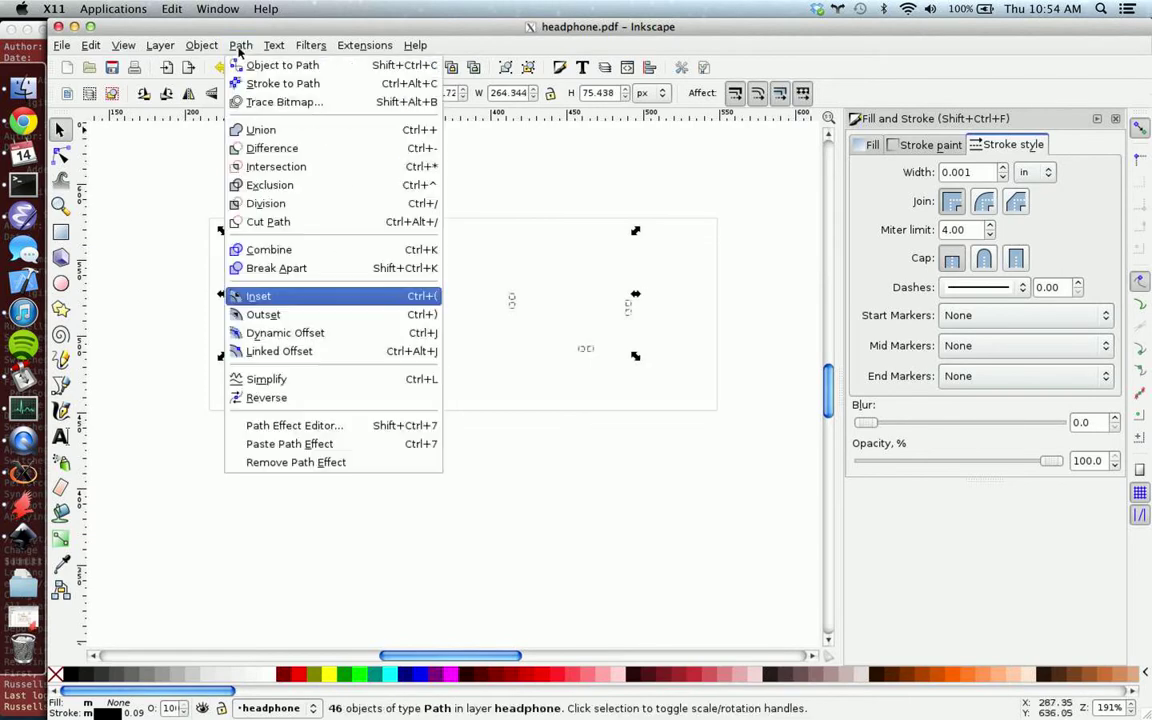
{"action": "left_click", "coordinate": [252, 296]}
{"action": "left_click", "coordinate": [240, 45]}
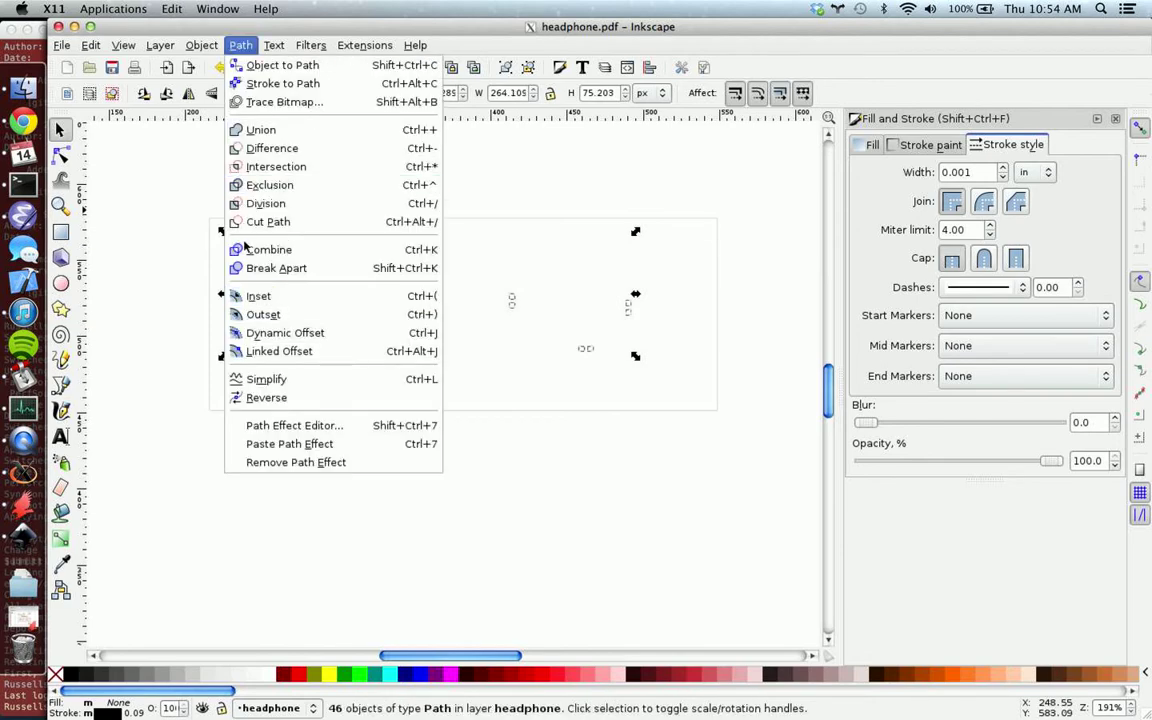
{"action": "left_click", "coordinate": [252, 296]}
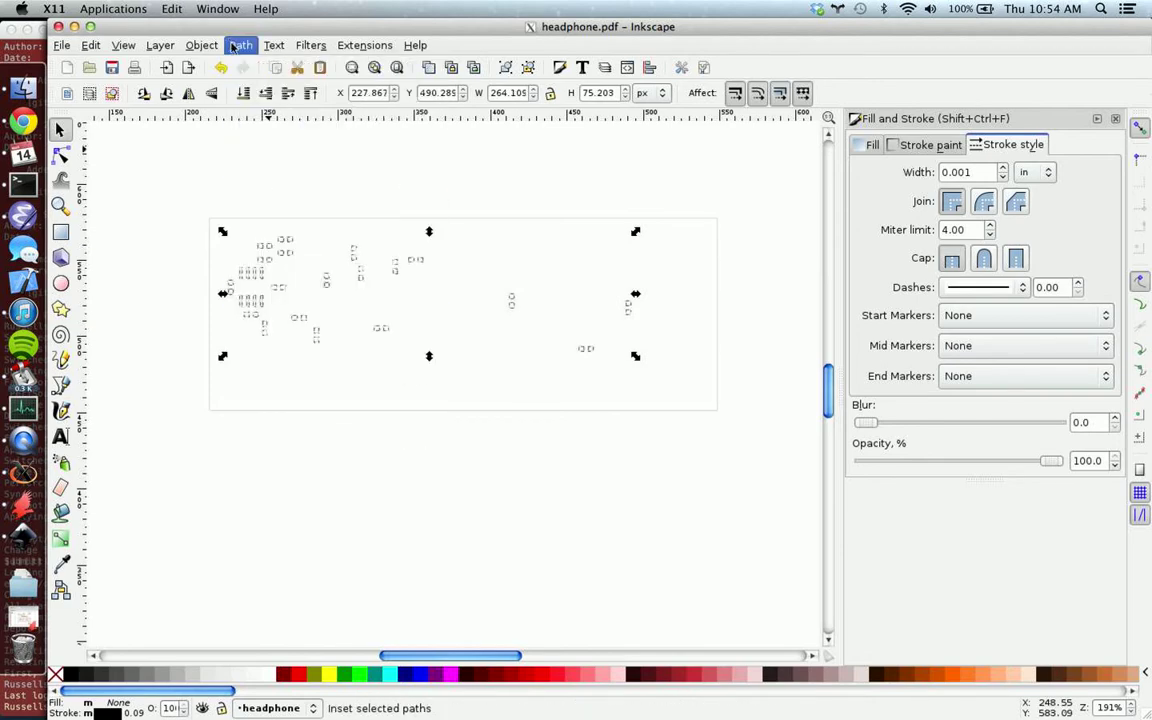
{"action": "left_click", "coordinate": [235, 46]}
{"action": "left_click", "coordinate": [252, 295]}
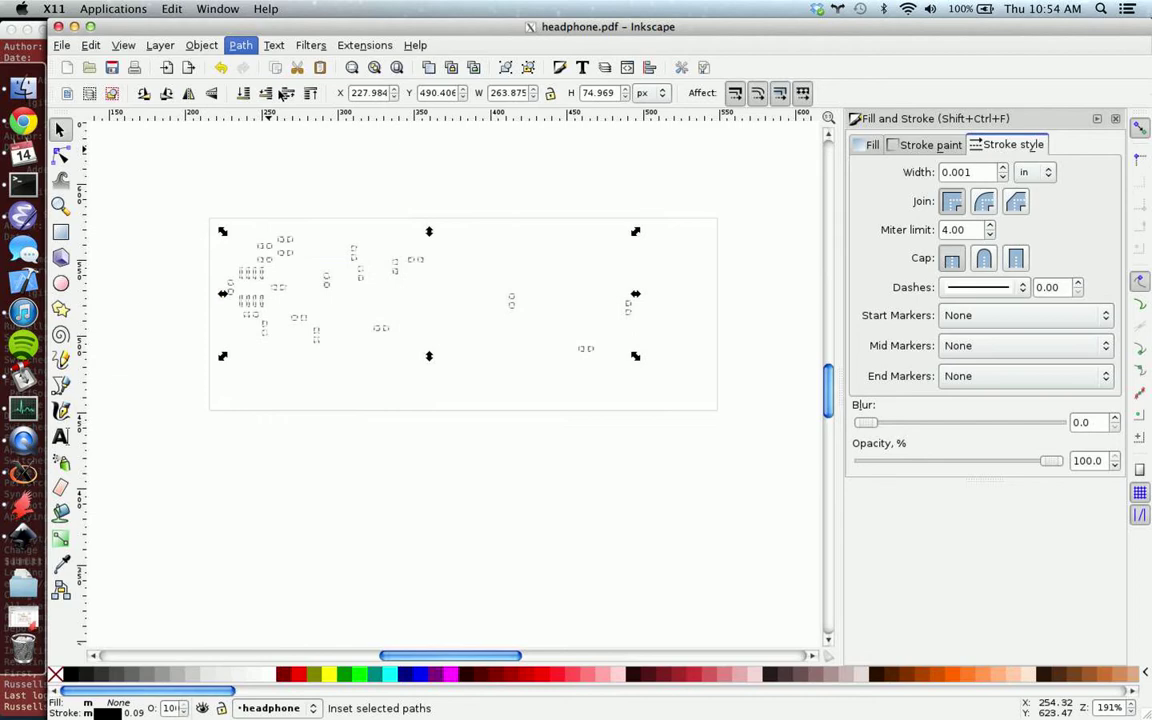
{"action": "left_click", "coordinate": [238, 45]}
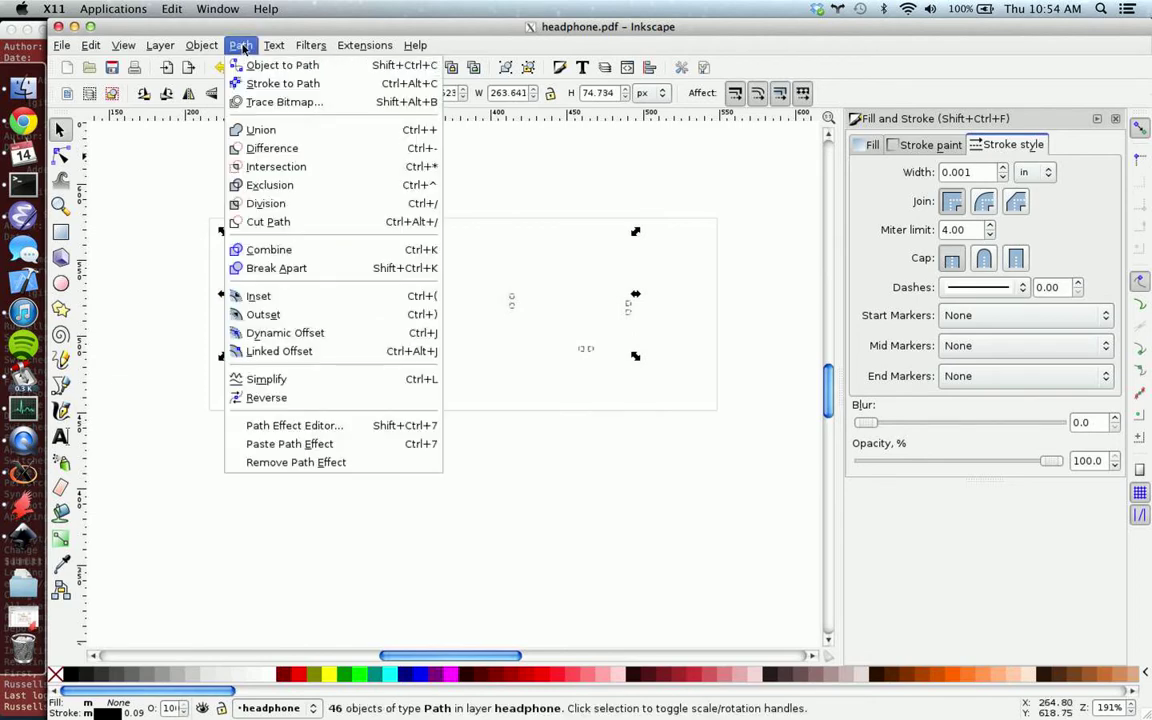
{"action": "left_click", "coordinate": [252, 296]}
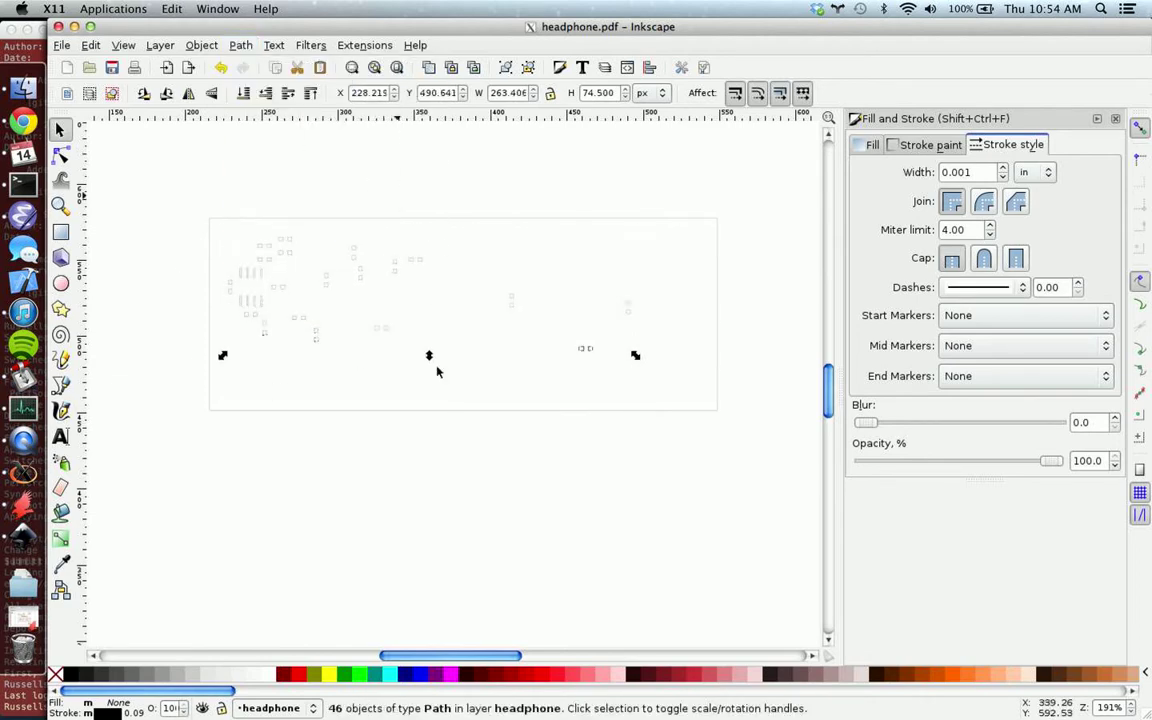
{"action": "left_click", "coordinate": [535, 383]}
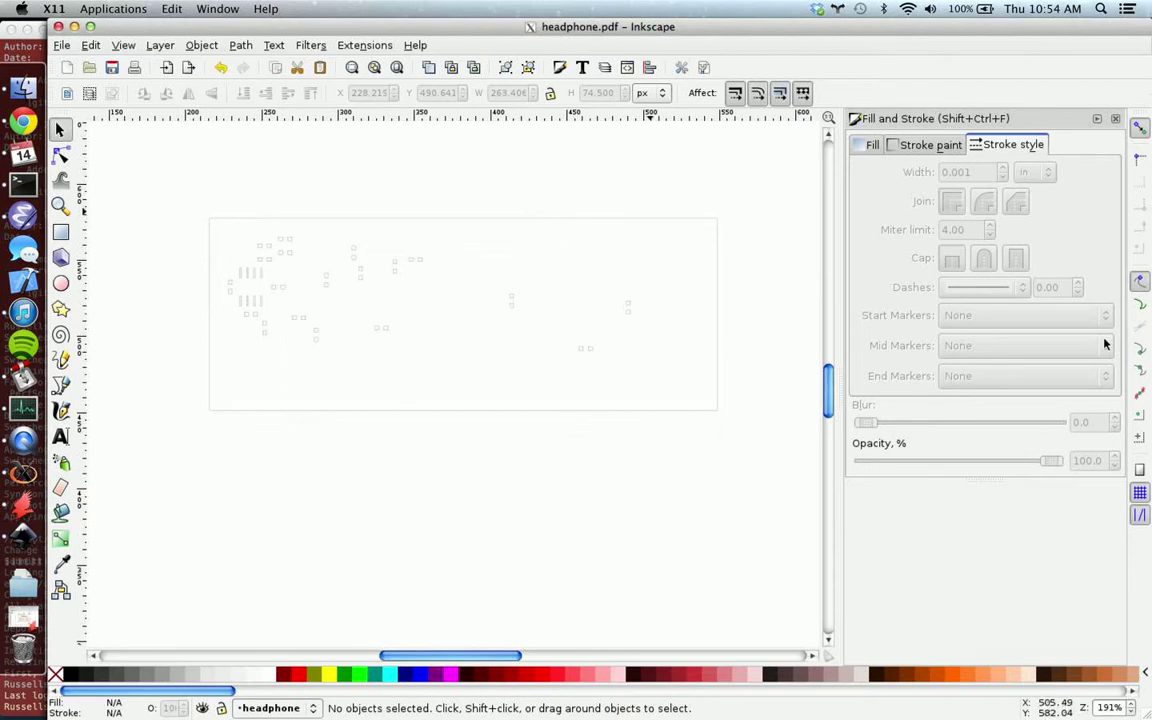